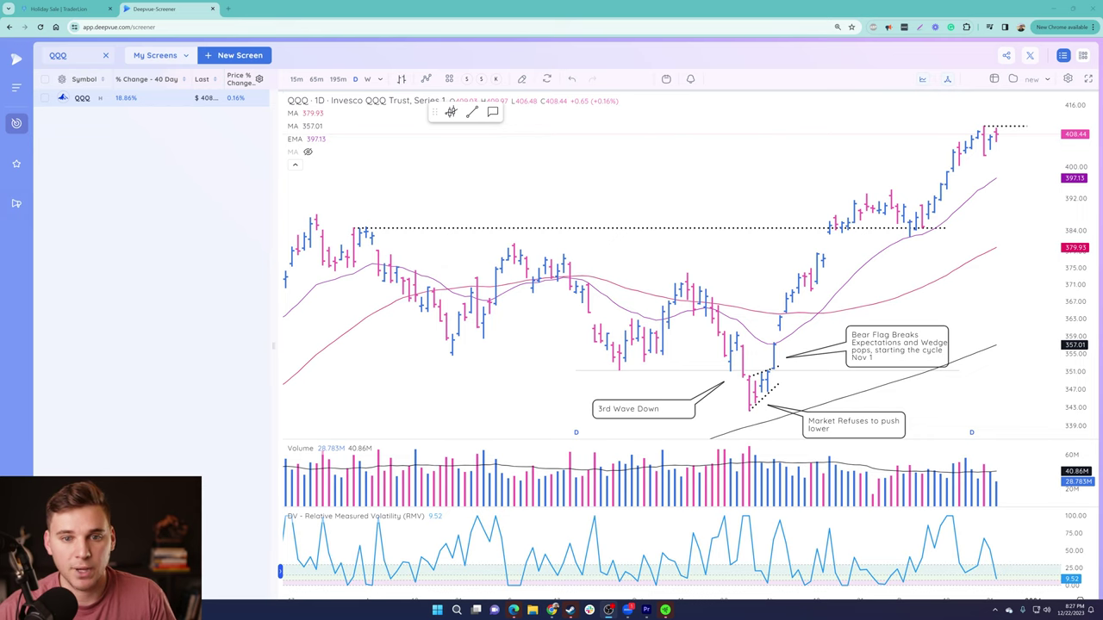
Step: Switch to the TraderLion Holiday Sale page and review the Stage Analysis and Swing Trading Masterclass offers, highlighting the Swing Trading title
click(69, 9)
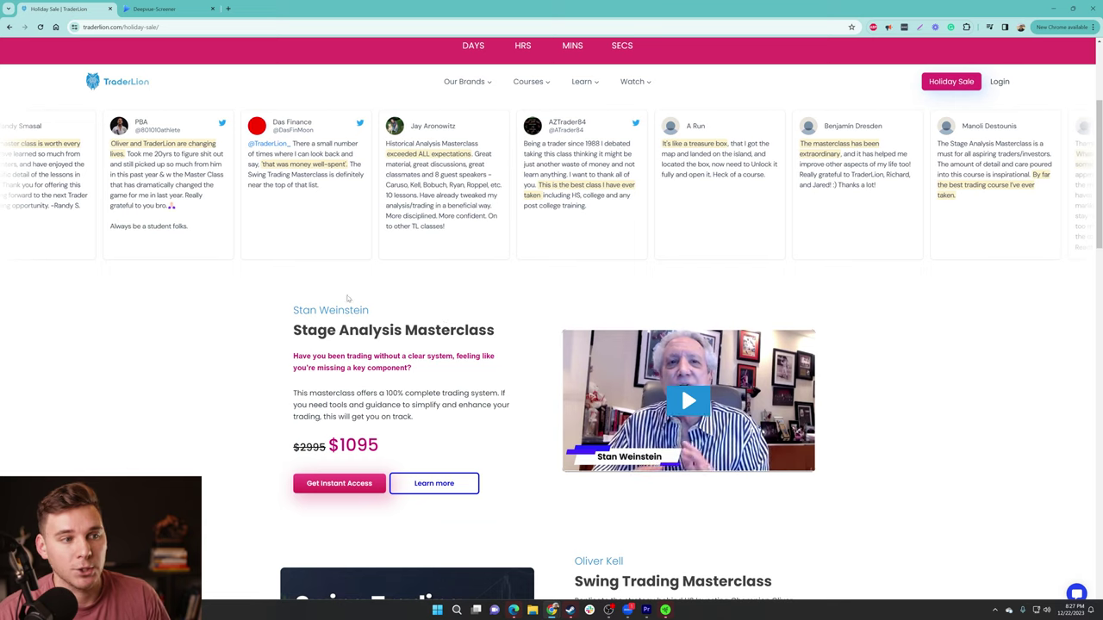
scroll(505, 371, down, 2)
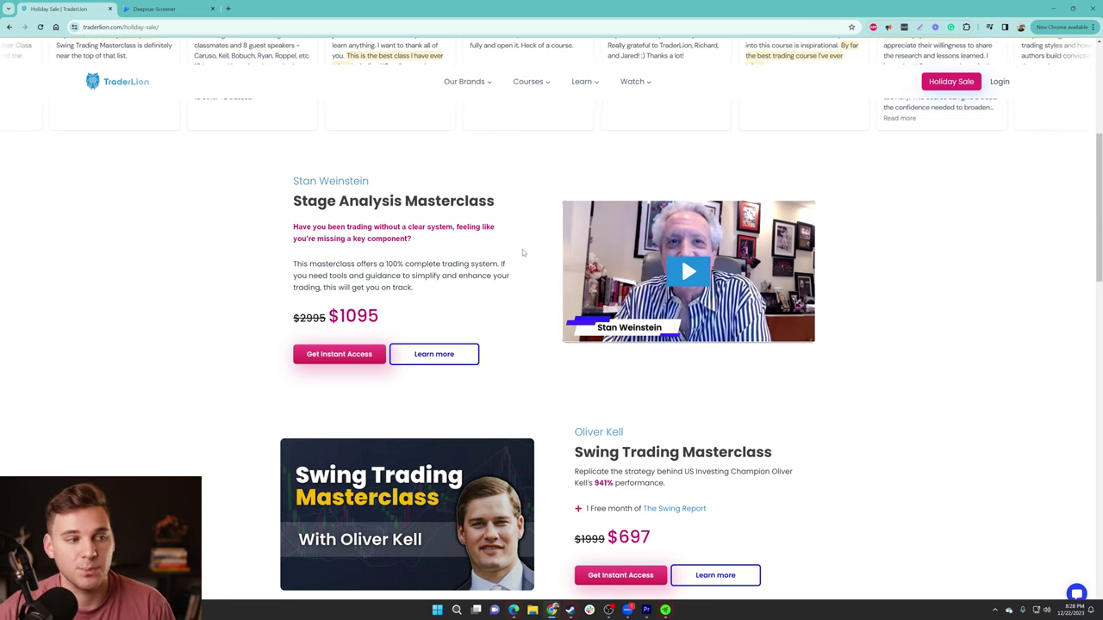
scroll(522, 252, down, 3)
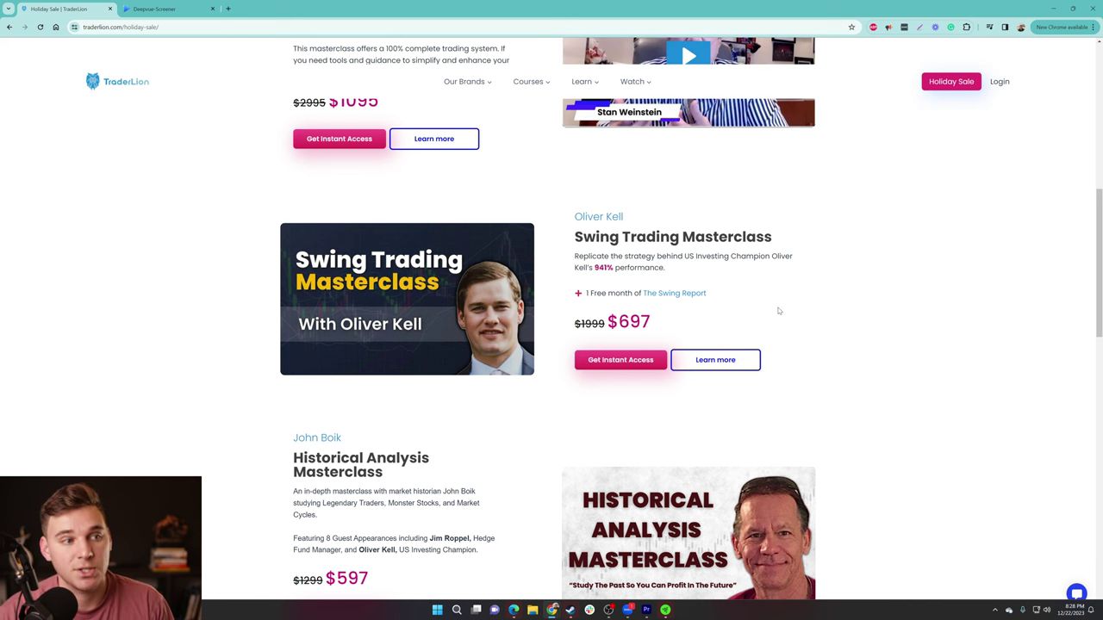
drag(574, 237, 809, 238)
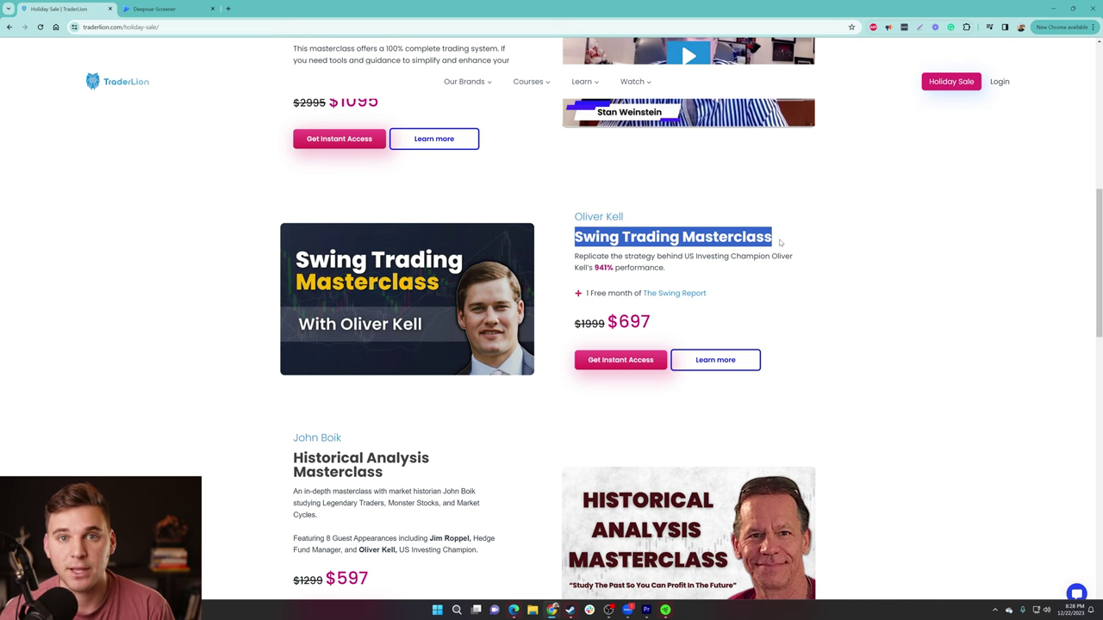
Step: Review the Historical Analysis, Trading Psychology and IPO & Super Growth Stock Masterclass offers, including the free month of The Mental Game of Trading Live
scroll(442, 405, down, 2)
scroll(442, 406, down, 1)
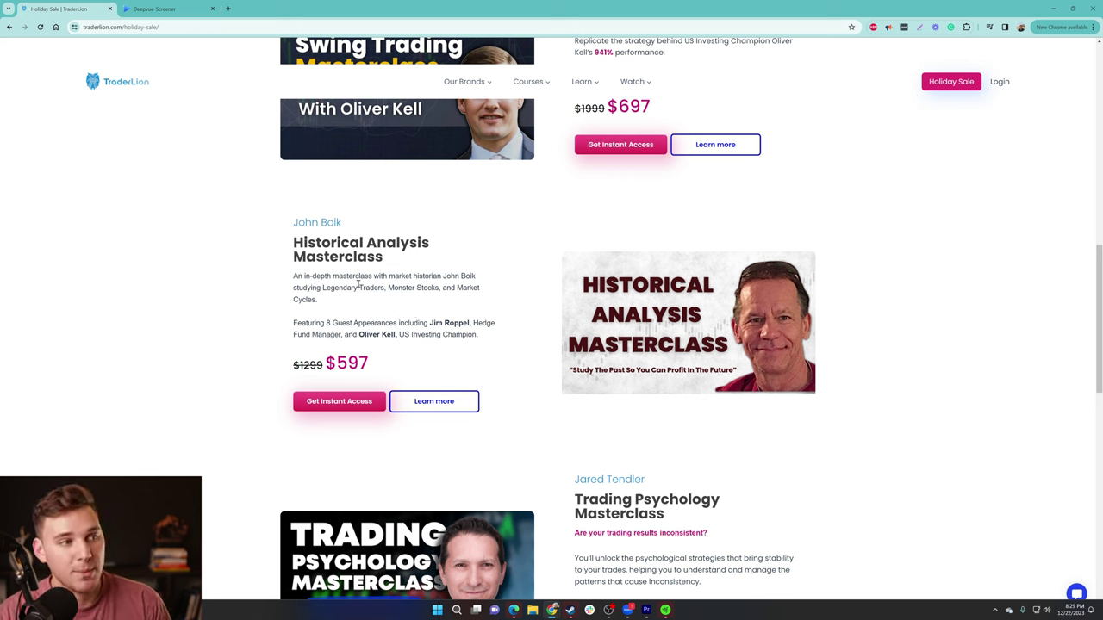
scroll(572, 362, down, 3)
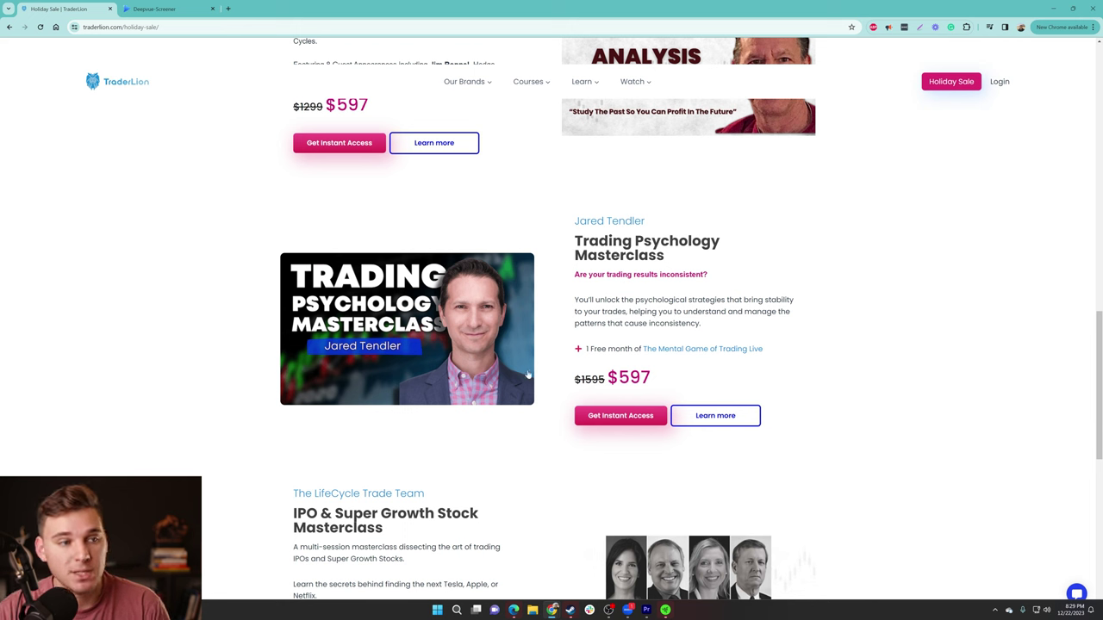
drag(582, 350, 806, 339)
click(806, 339)
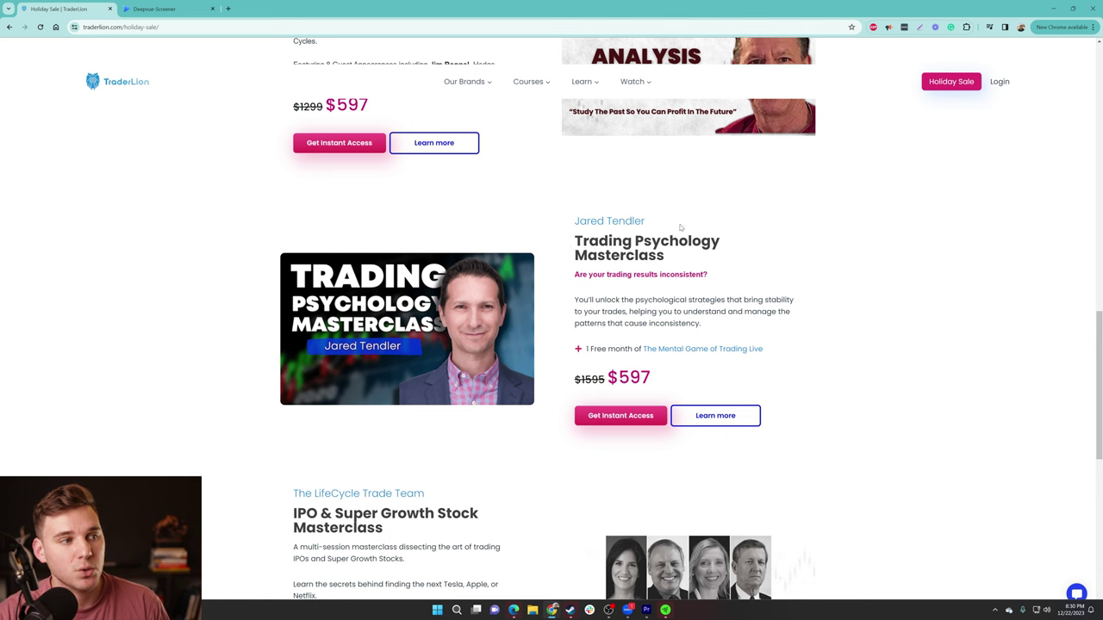
scroll(564, 257, down, 2)
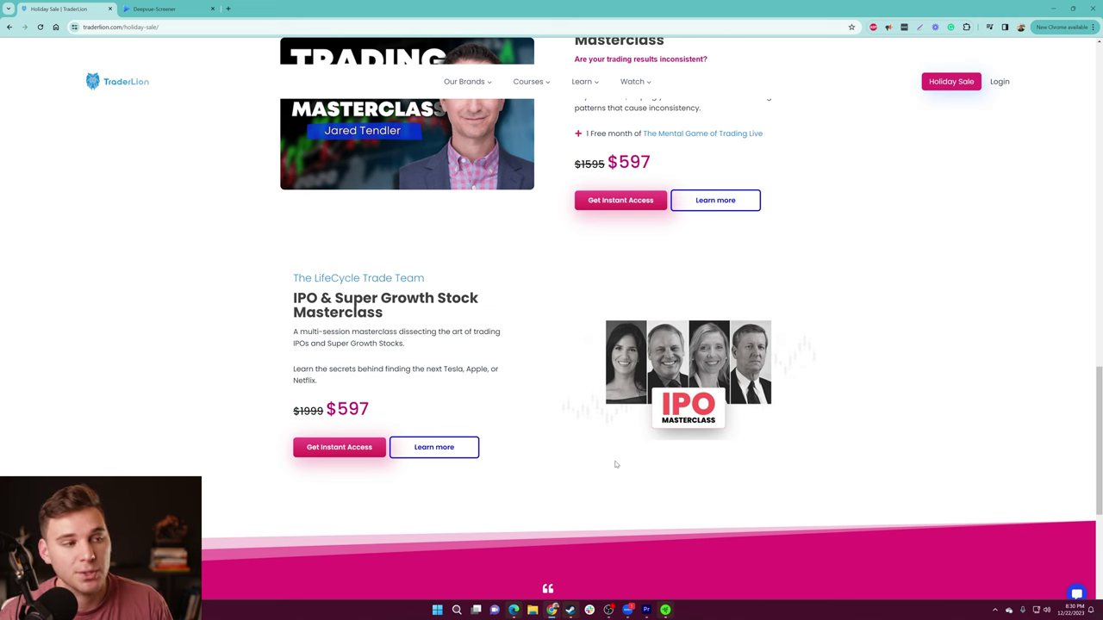
Step: Go back to the Swing Trading Masterclass offer and highlight its free month of The Swing Report
scroll(538, 415, up, 5)
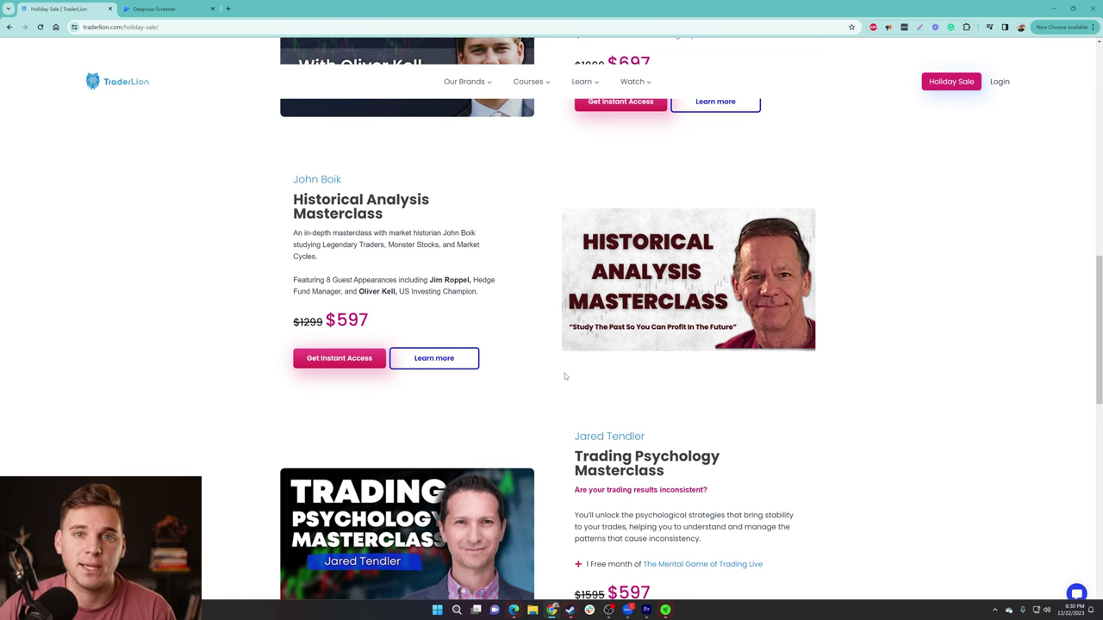
scroll(559, 420, up, 6)
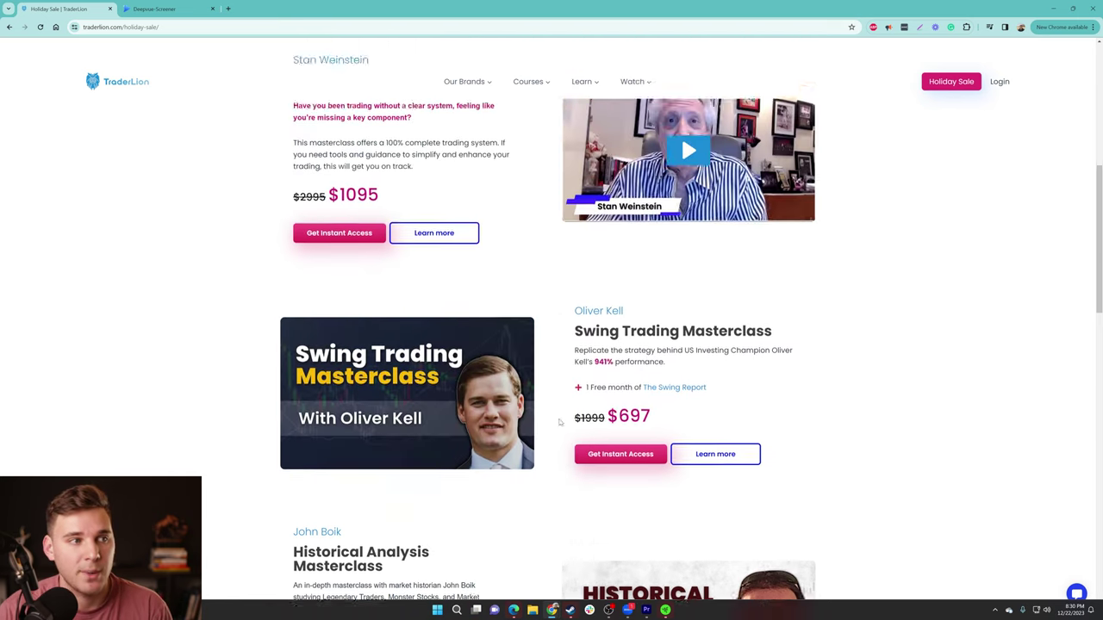
scroll(555, 416, up, 2)
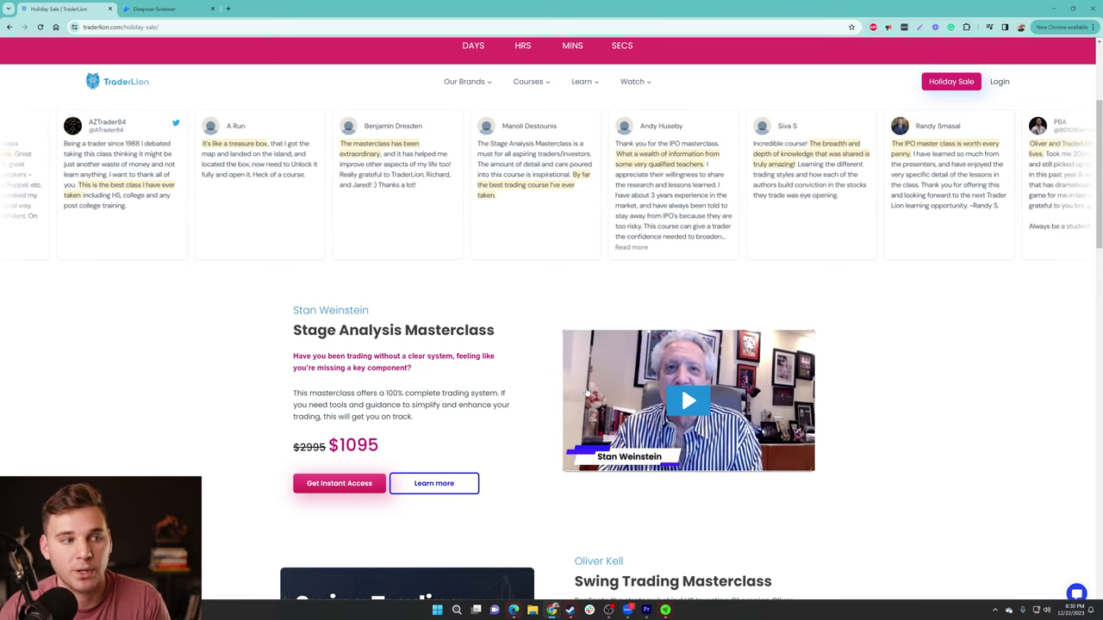
scroll(633, 458, down, 3)
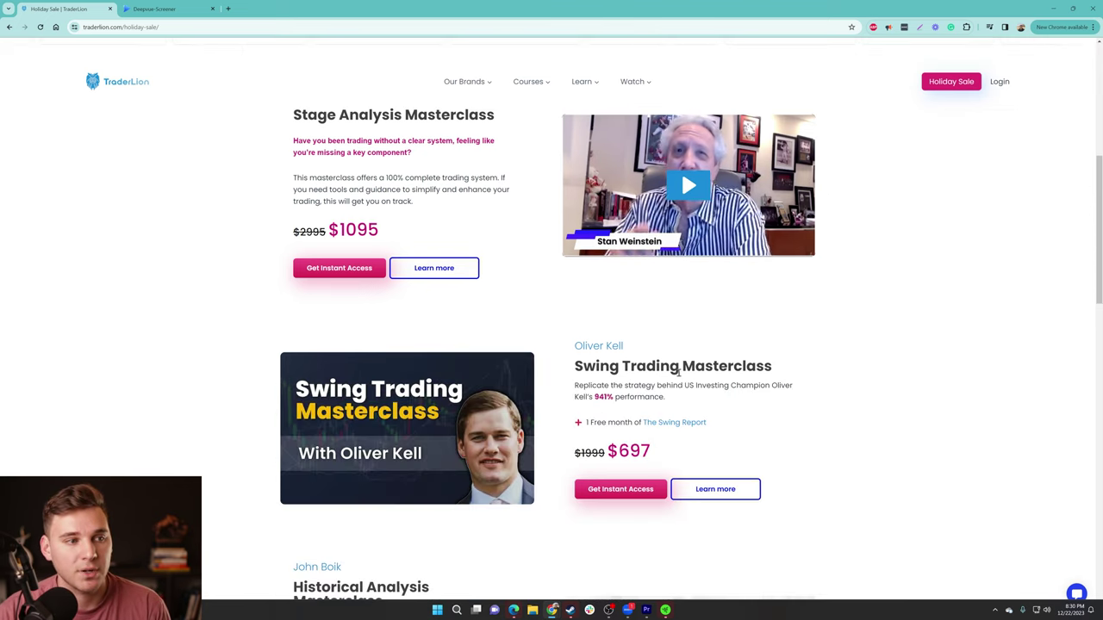
drag(578, 423, 736, 429)
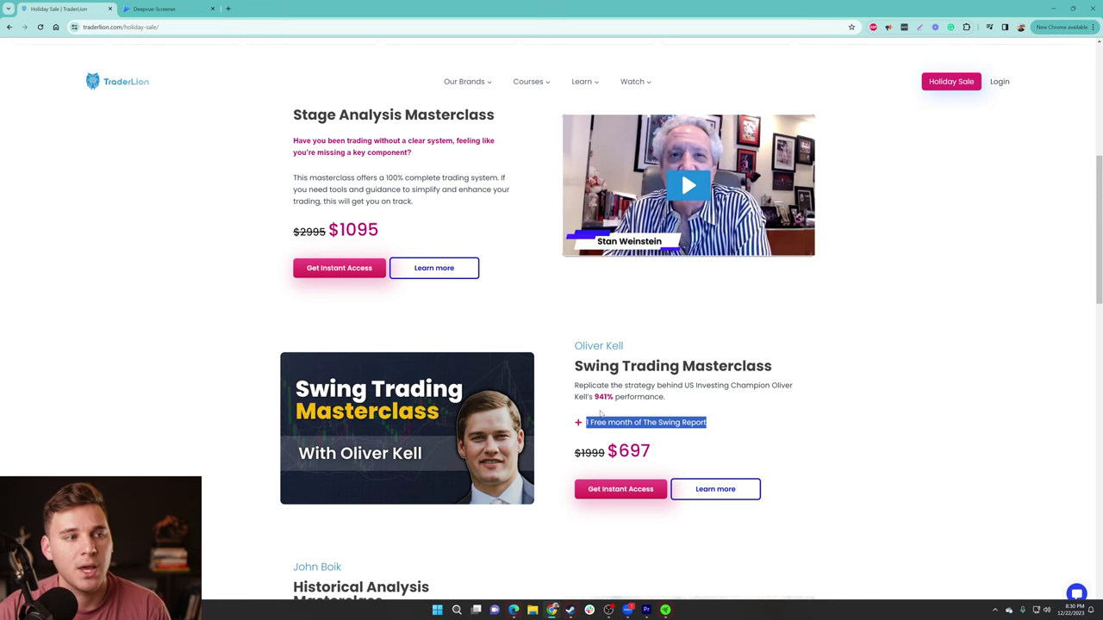
click(723, 416)
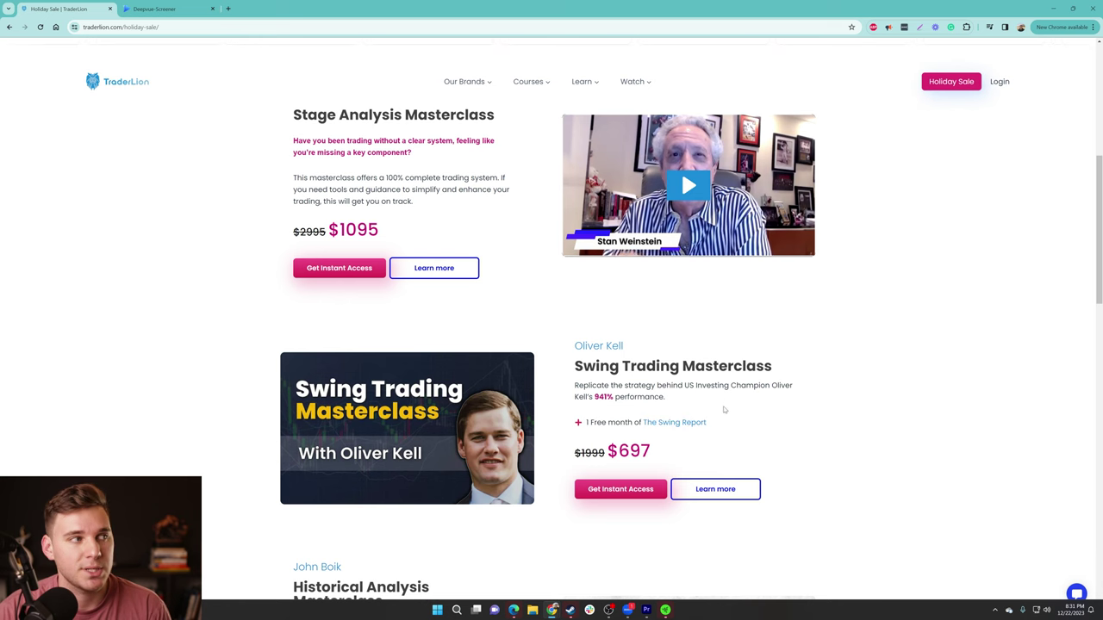
Step: Return to the Deepvue screener and examine the QQQ daily chart from the 3rd wave down through the latest bars
click(147, 8)
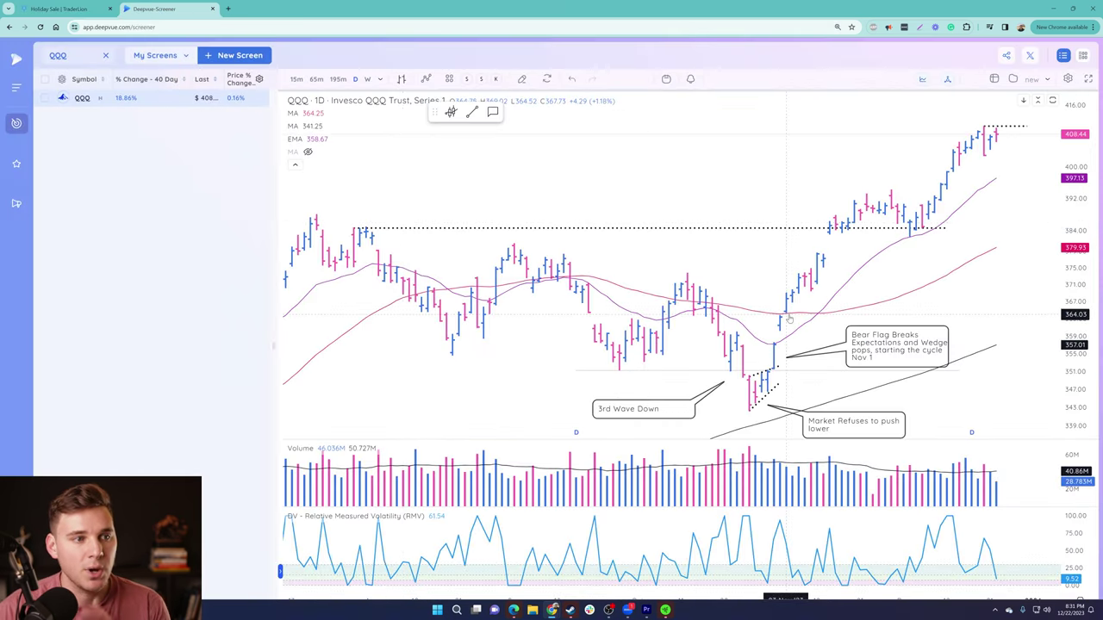
scroll(828, 346, up, 2)
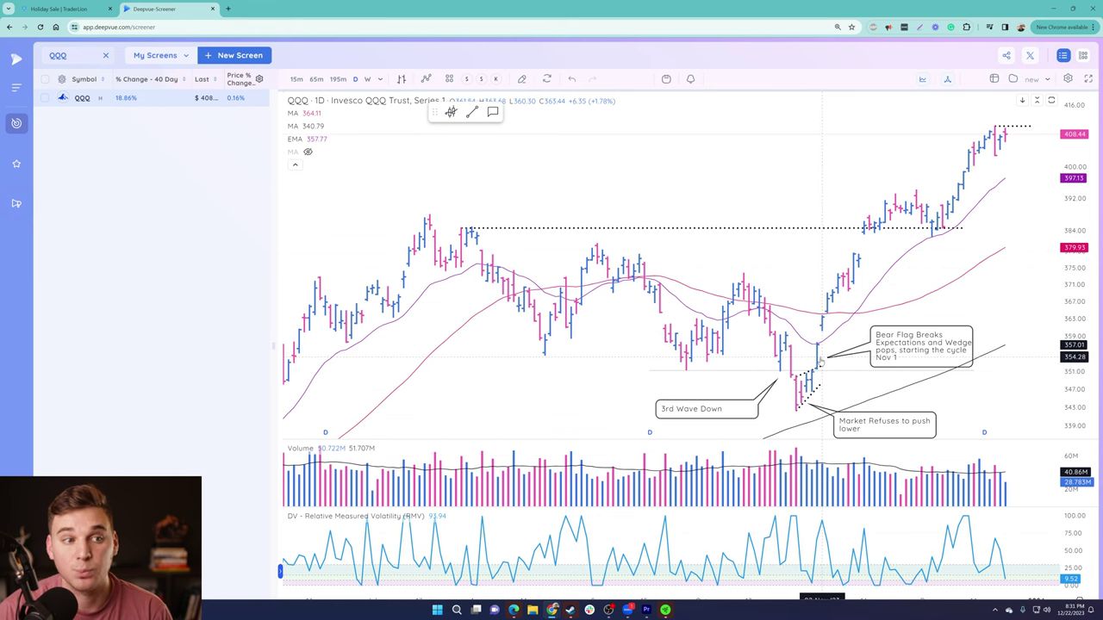
scroll(819, 353, up, 1)
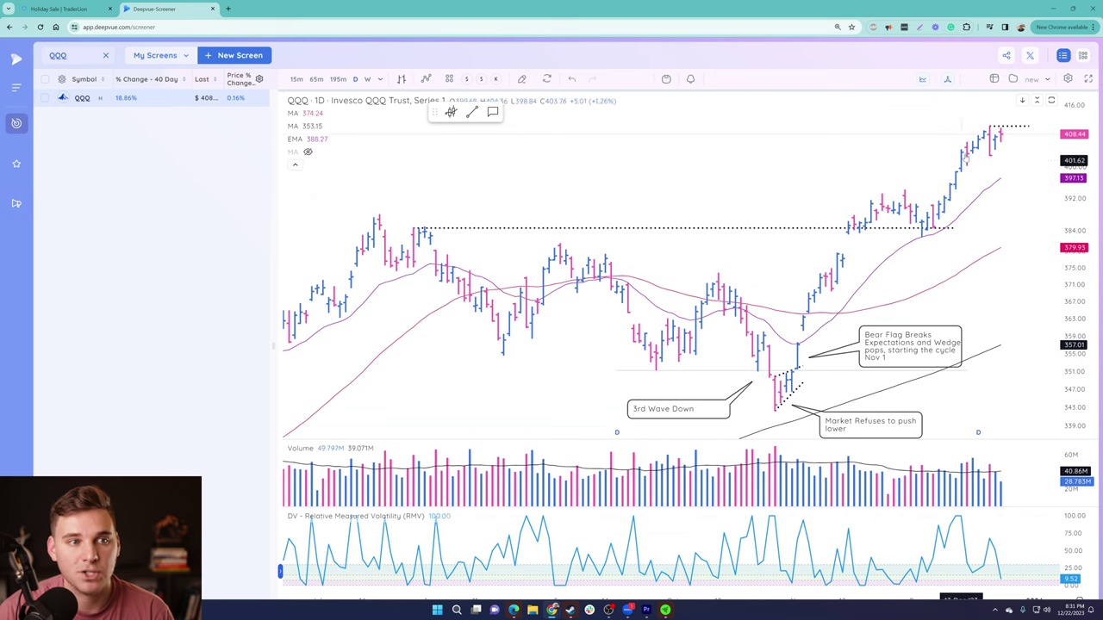
scroll(957, 189, up, 4)
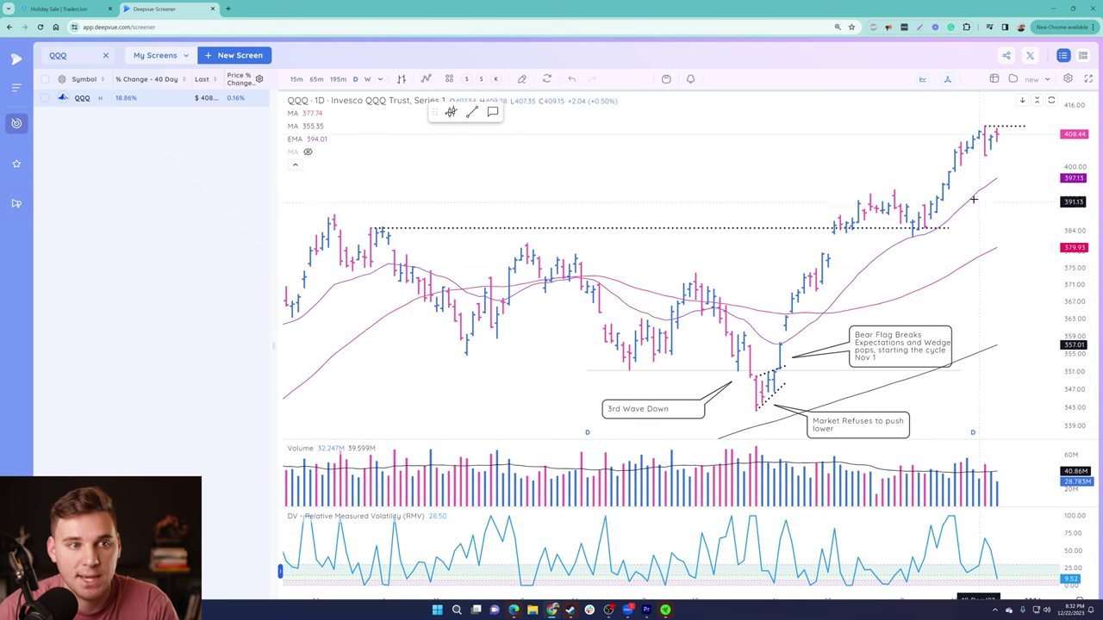
scroll(991, 156, up, 1)
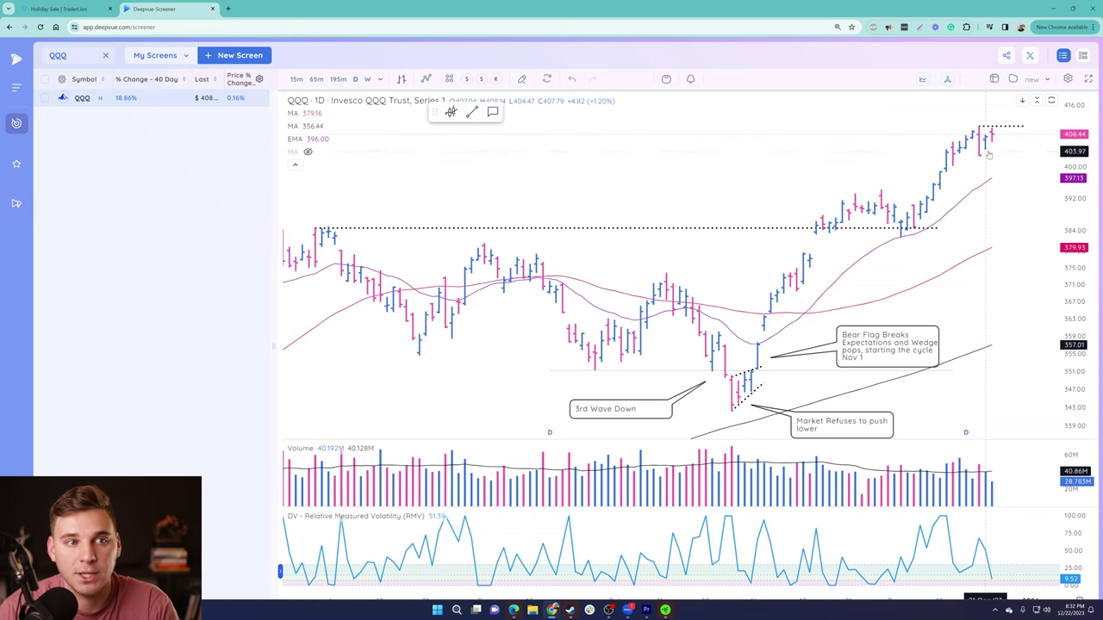
scroll(987, 168, up, 1)
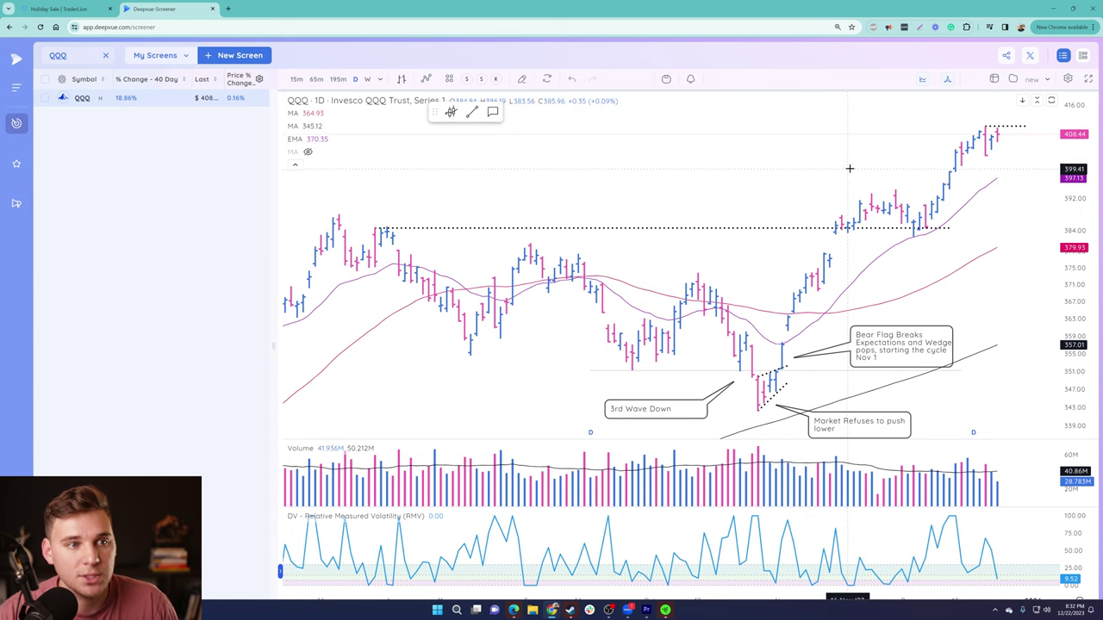
Step: Load the IWO daily chart and examine its recent price action over a longer history
text(iwo)
key(Return)
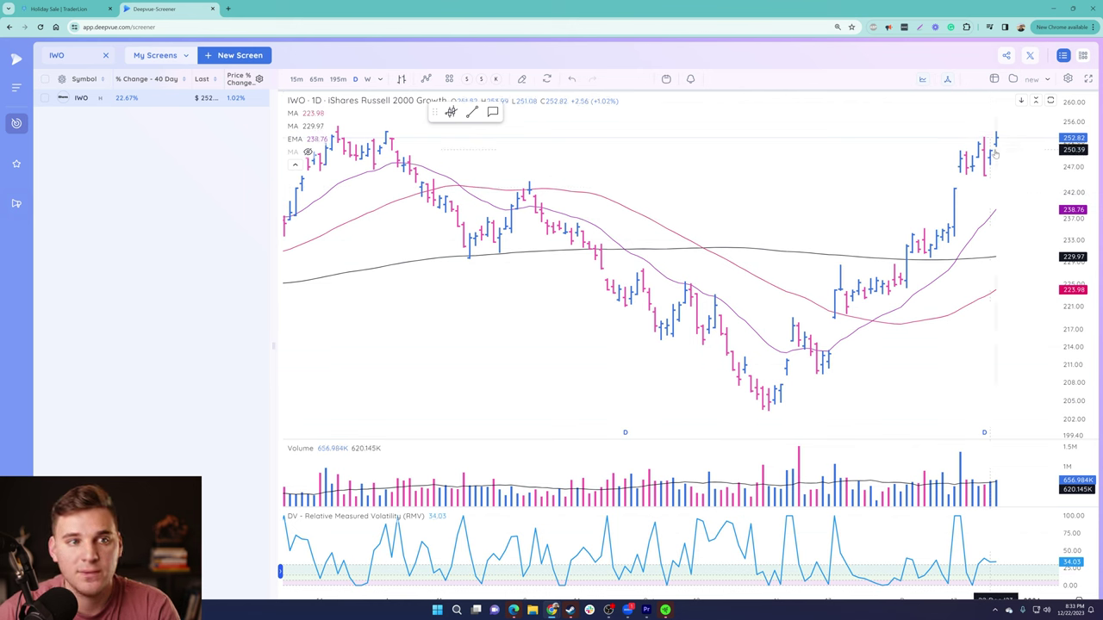
scroll(1000, 148, down, 1)
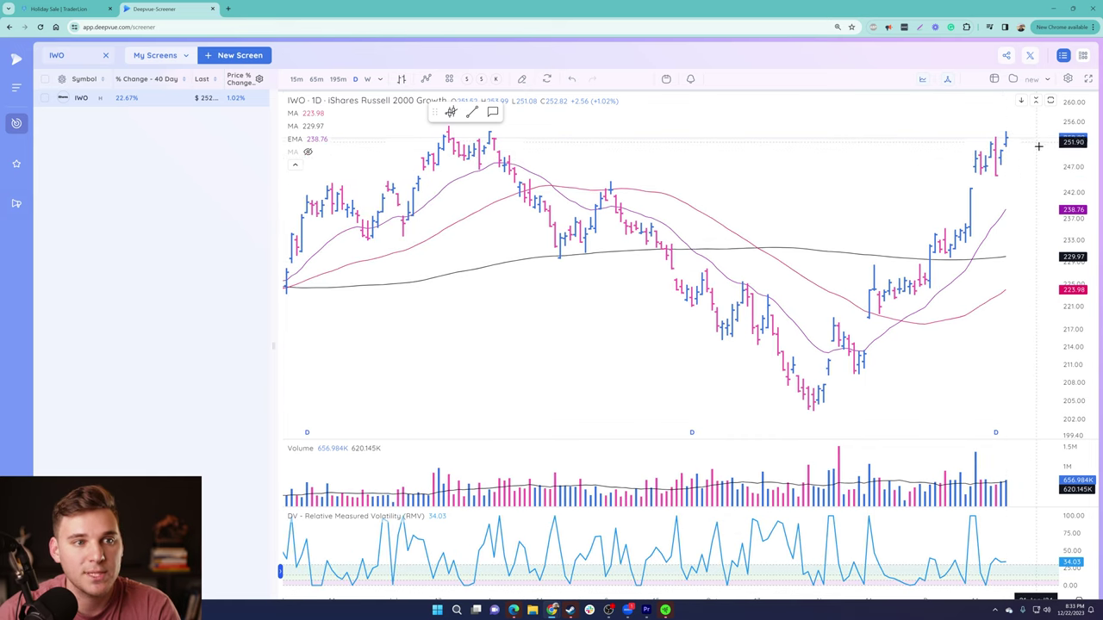
drag(1026, 179, 995, 179)
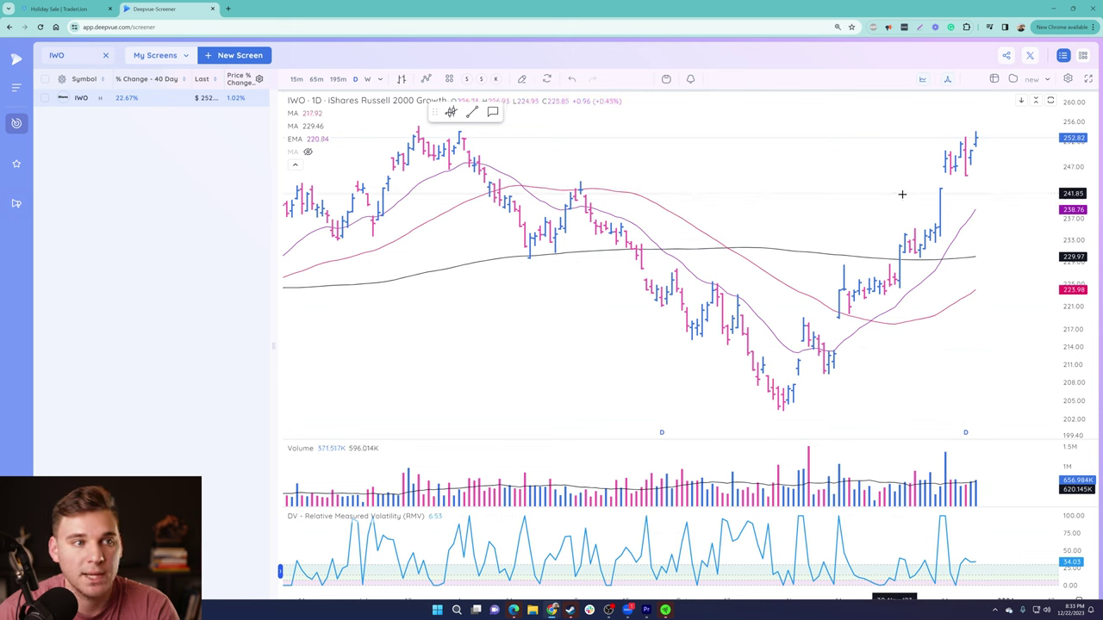
Step: Look up the symbol COIN and view the Coinbase Global daily chart
mouse_move(301, 152)
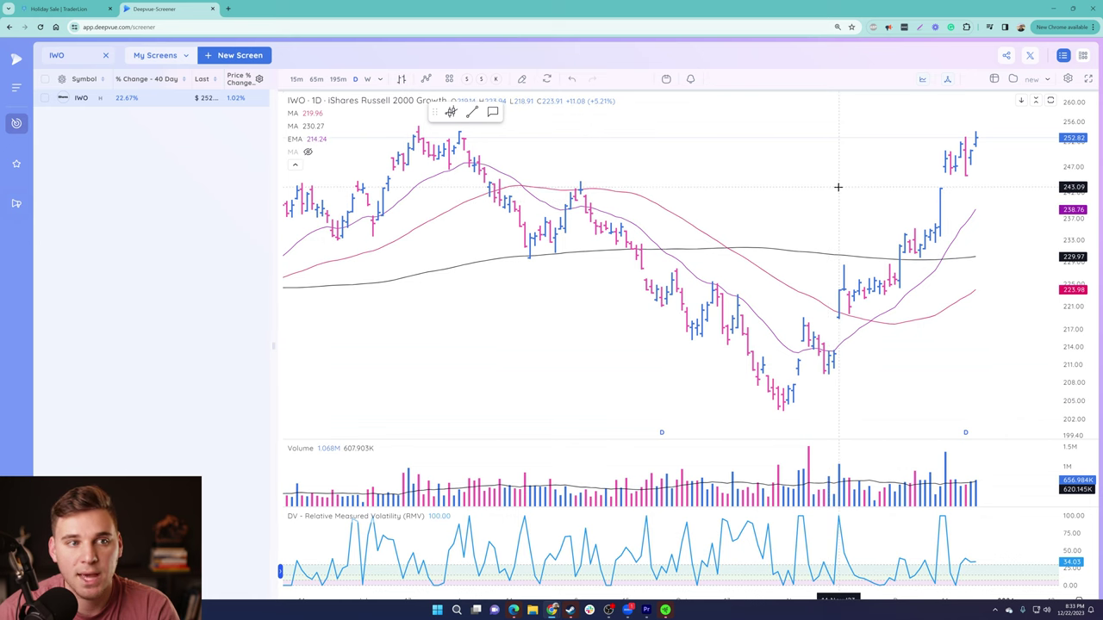
text(coin)
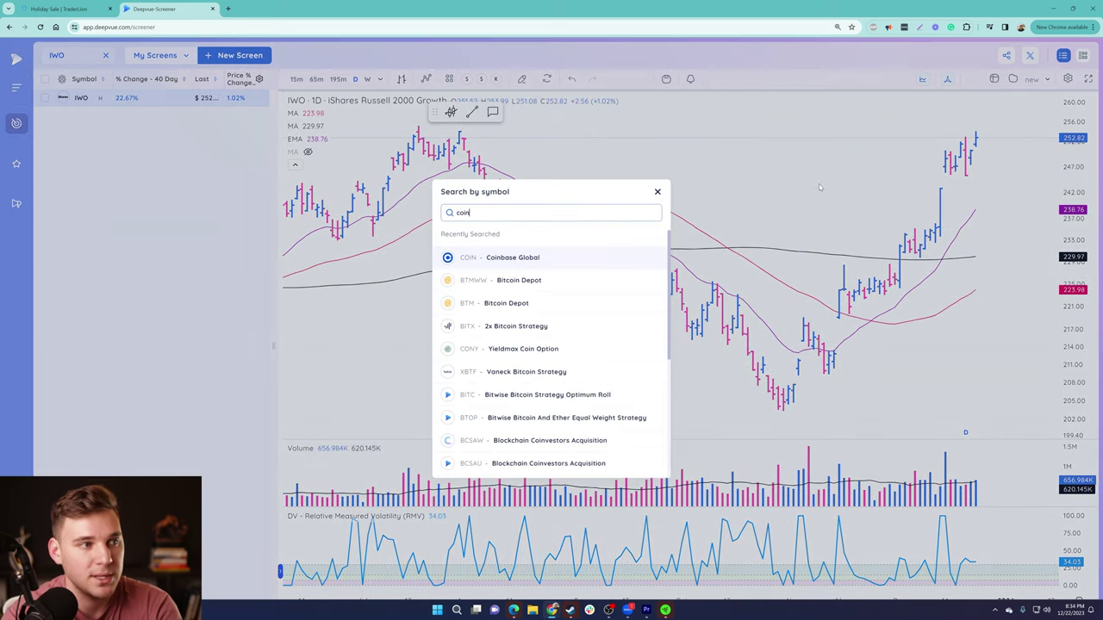
key(Return)
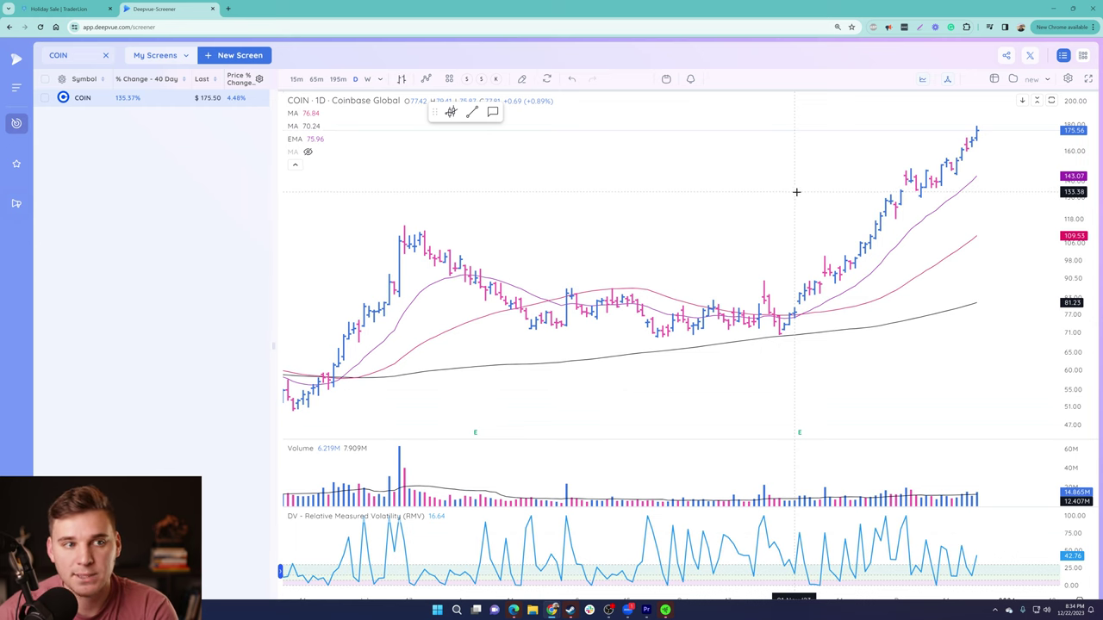
Step: Load the AMD daily chart and examine its price action against the moving averages
text(amd)
key(Return)
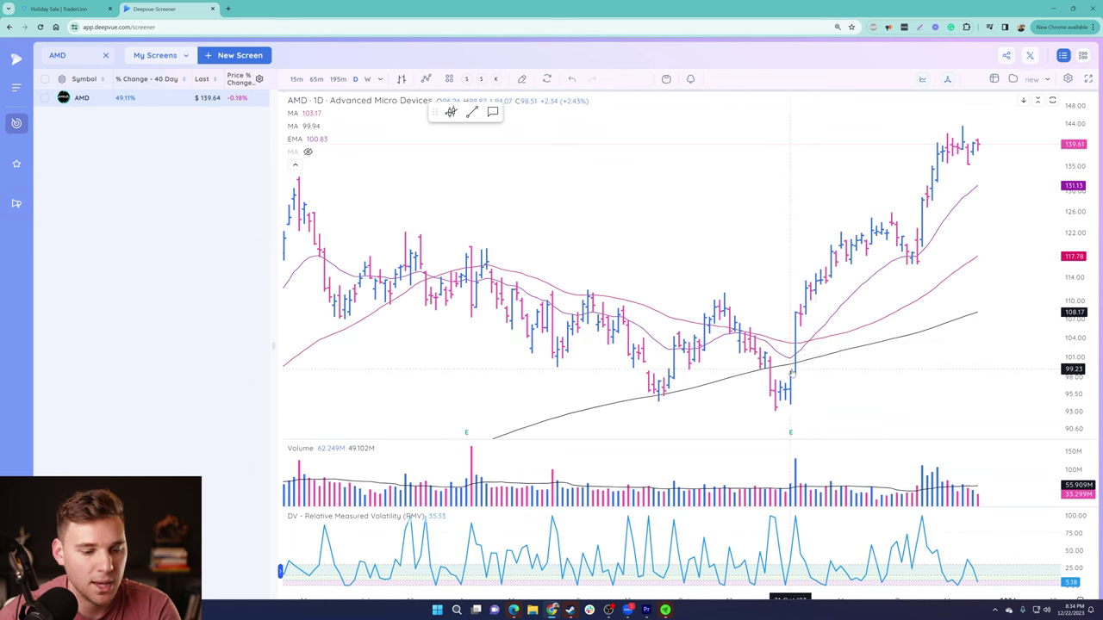
key(super)
key(super)
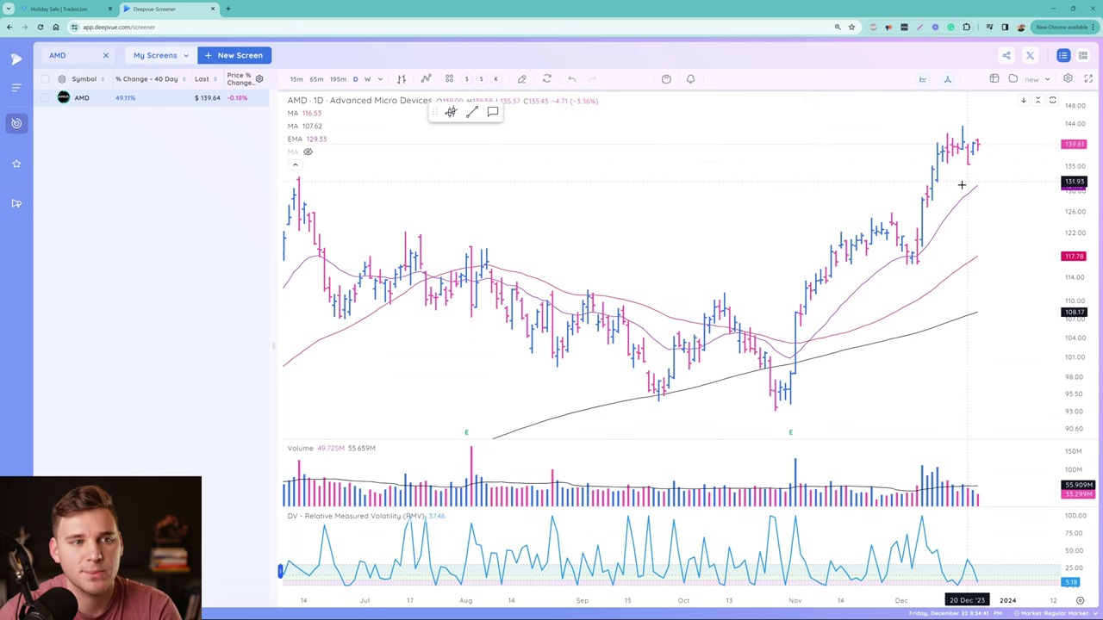
scroll(733, 345, down, 1)
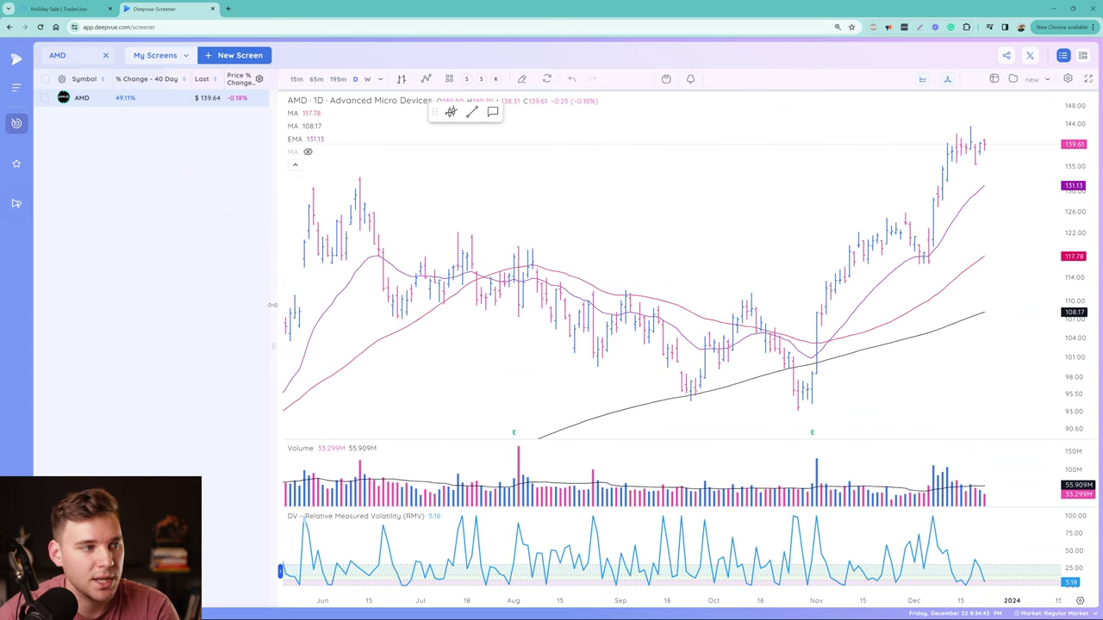
Step: Widen the chart area by narrowing the symbol list, and load the NVDA daily chart to examine its recent and longer-term price action
drag(272, 305, 129, 306)
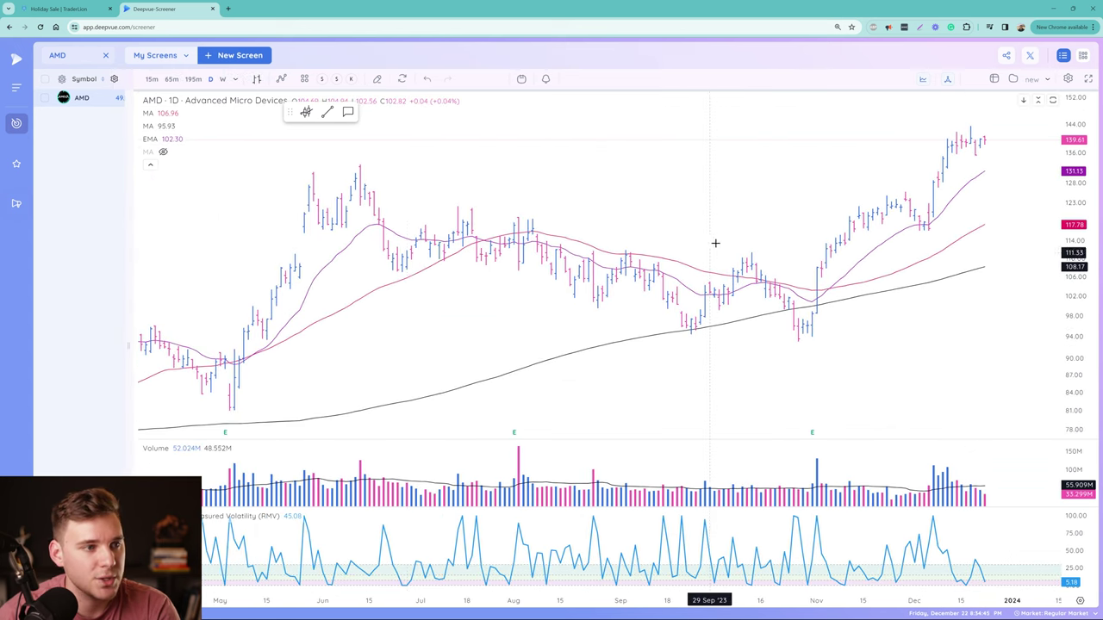
text(nvda)
key(Return)
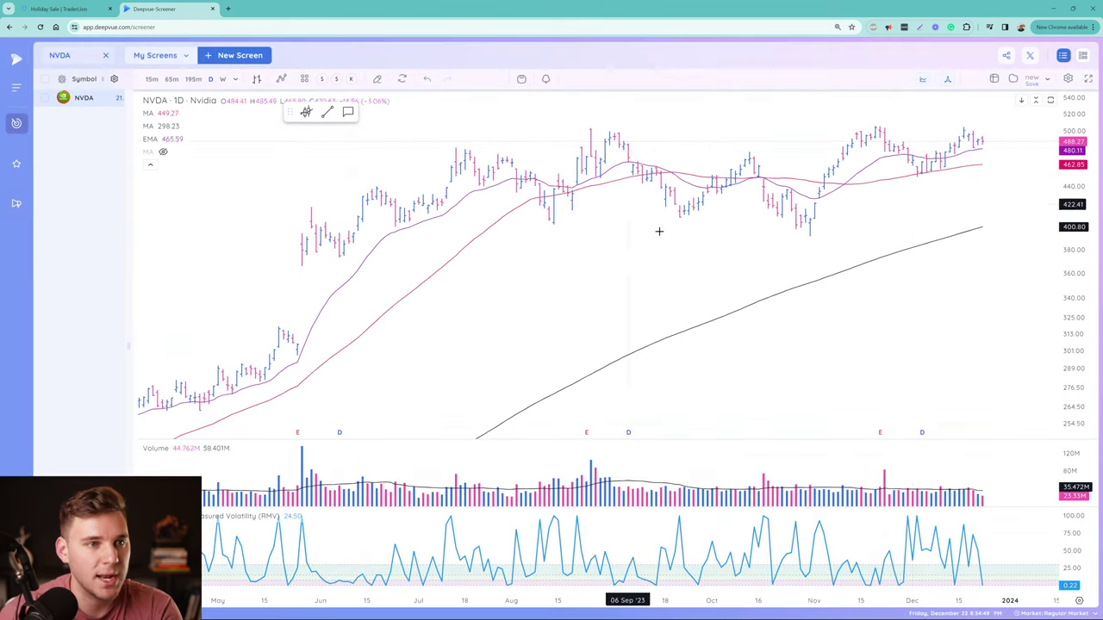
scroll(888, 168, up, 3)
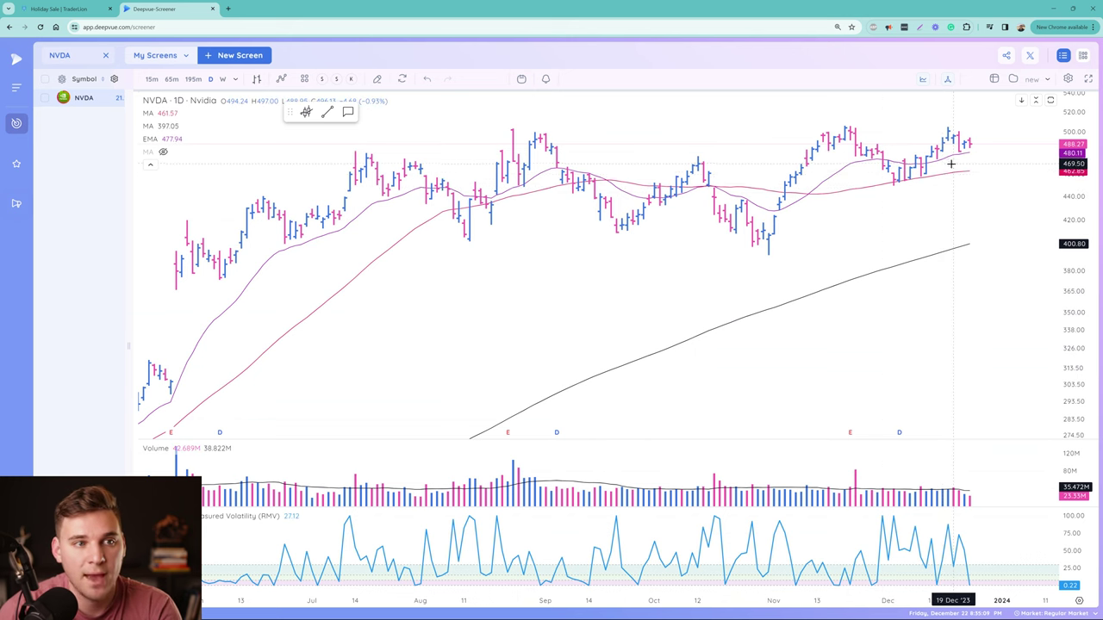
scroll(941, 163, up, 3)
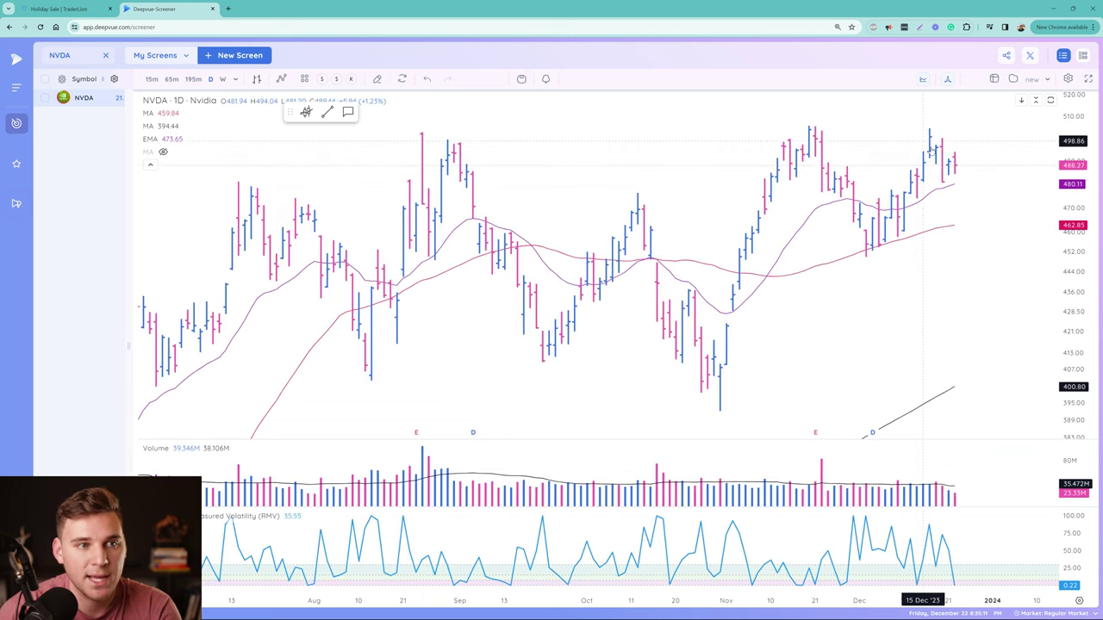
scroll(970, 172, down, 1)
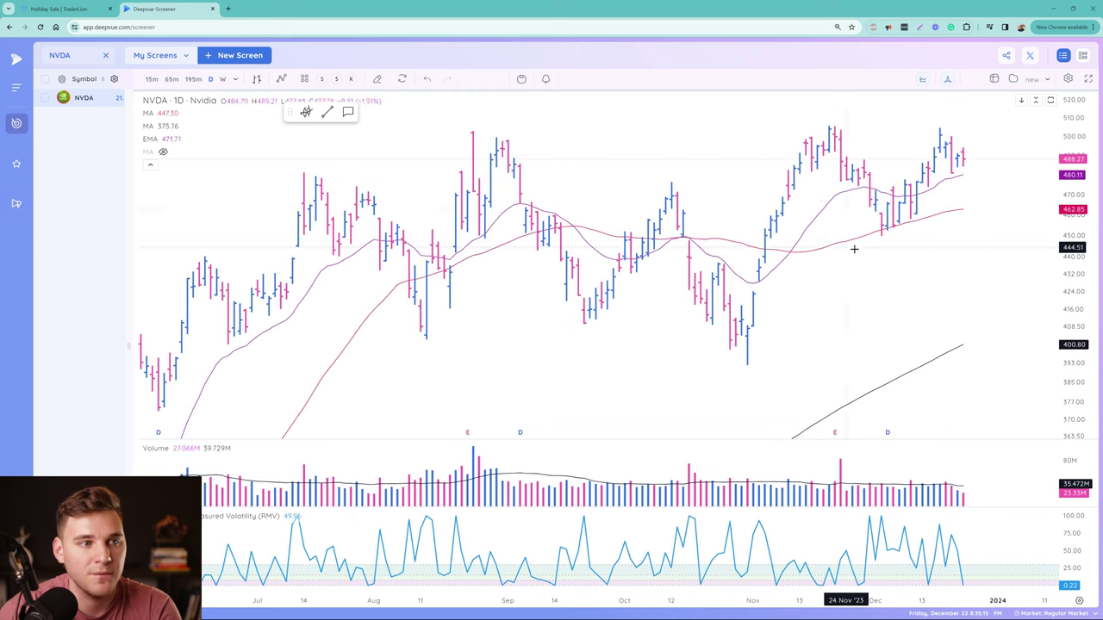
scroll(986, 140, down, 5)
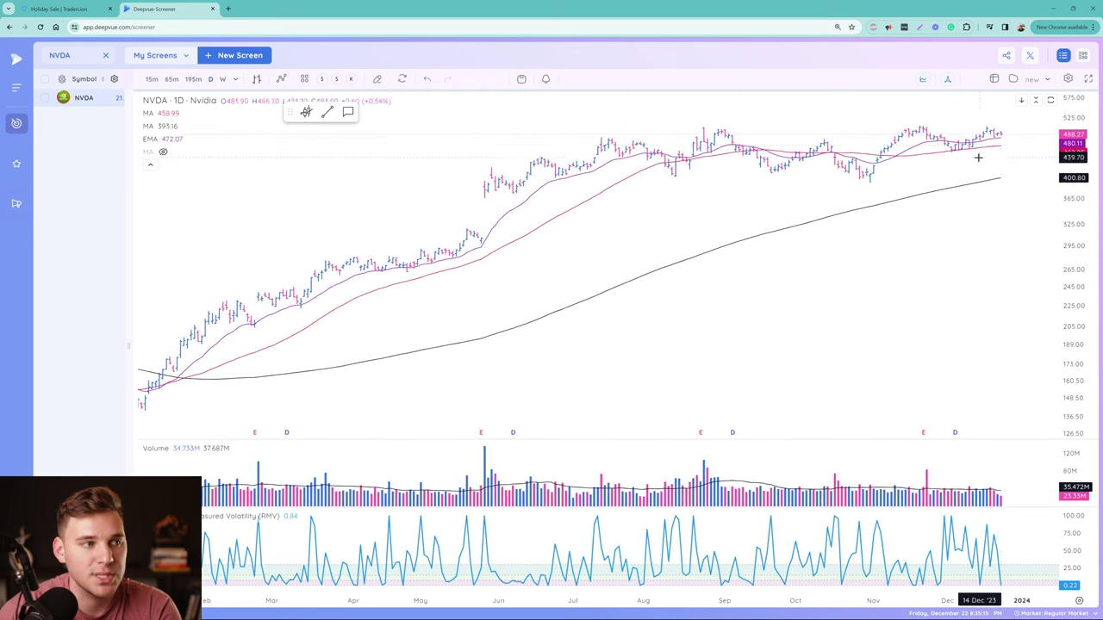
Step: Examine NVDA's consolidation against its moving averages over both recent months and the longer daily history
scroll(1005, 132, down, 1)
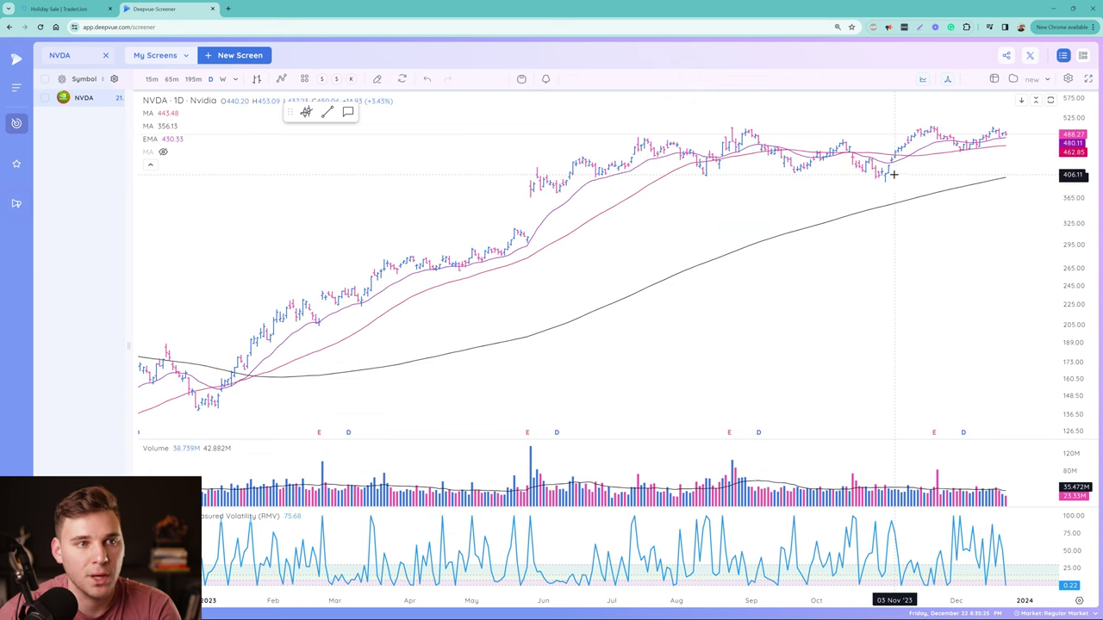
scroll(896, 155, up, 3)
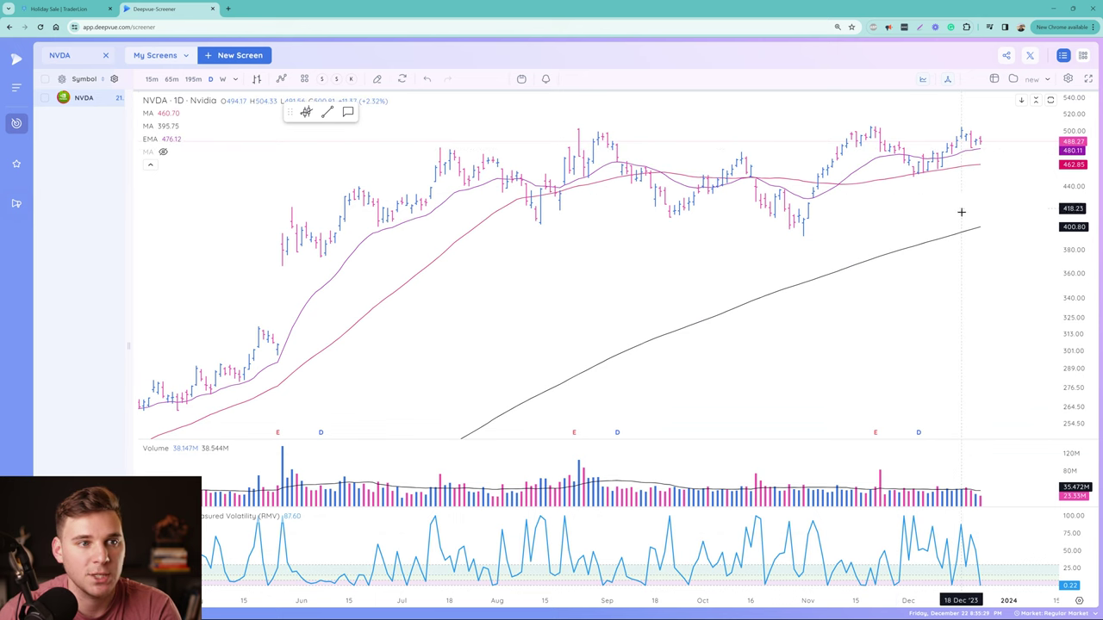
scroll(886, 290, down, 2)
scroll(886, 291, down, 1)
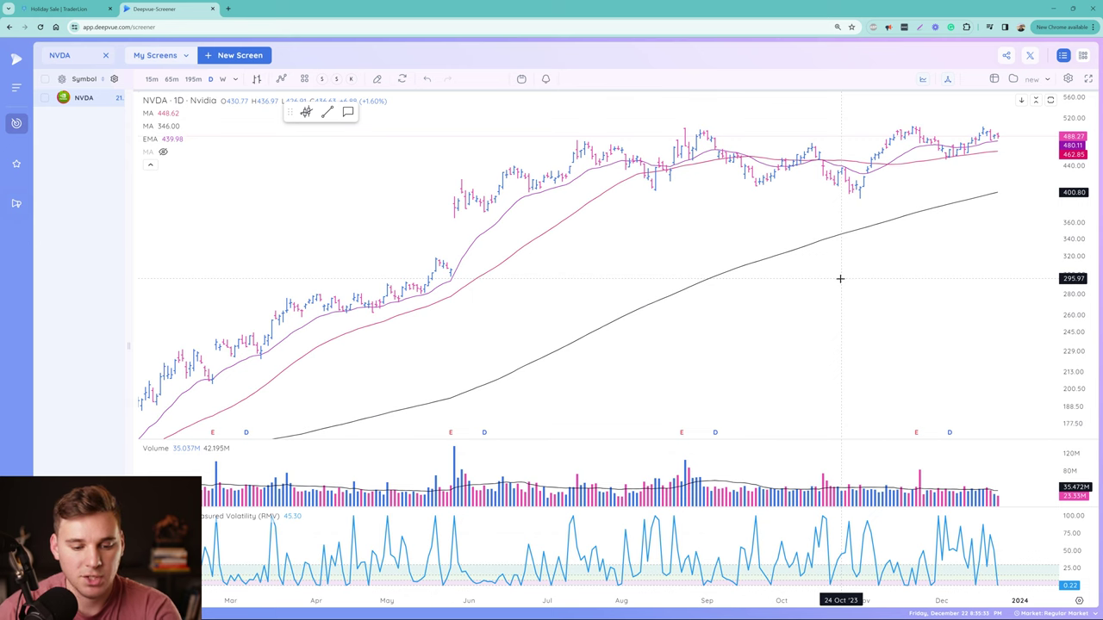
Step: Load the TWST daily chart and examine its recent price action up close
text(twst)
key(Return)
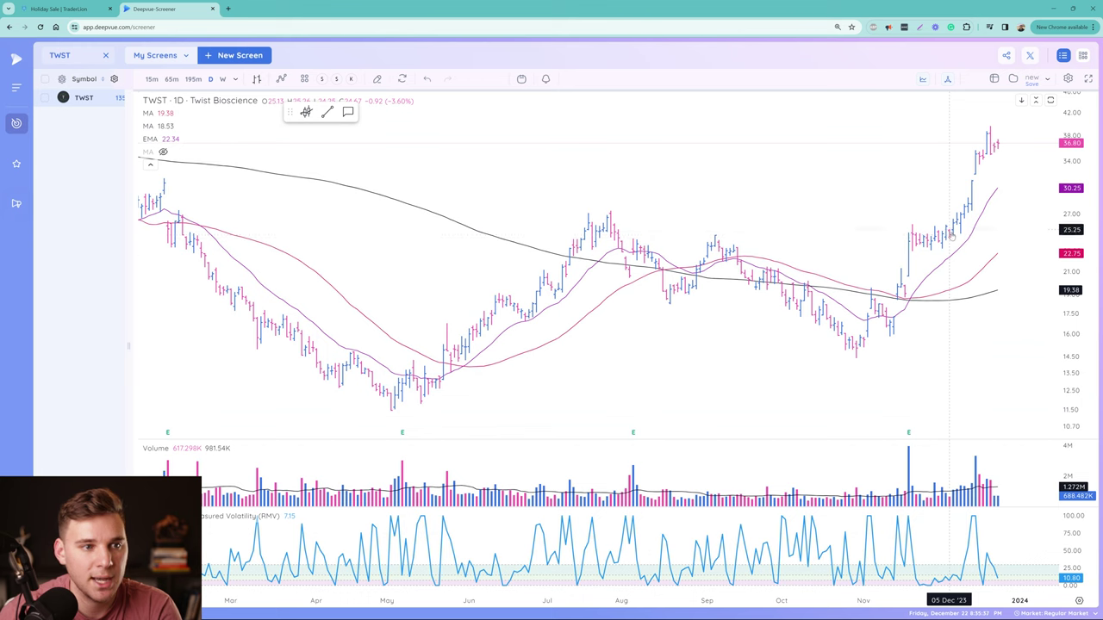
scroll(928, 263, up, 2)
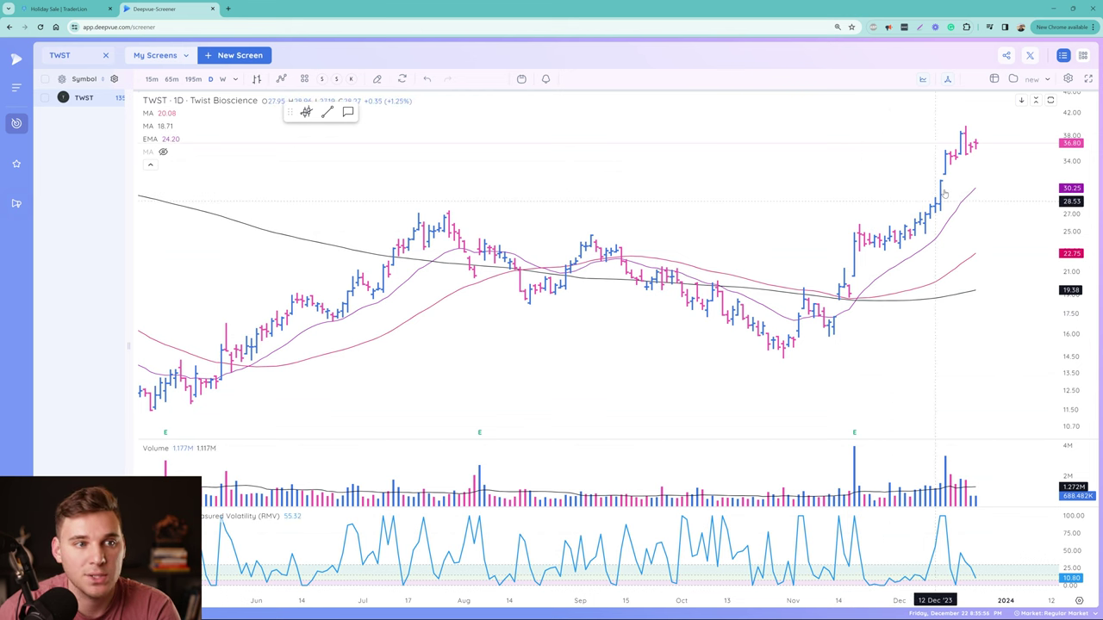
Step: Show the quarterly earnings and sales table for TWST and review its reported and estimated figures alongside the price chart
click(922, 79)
mouse_move(682, 595)
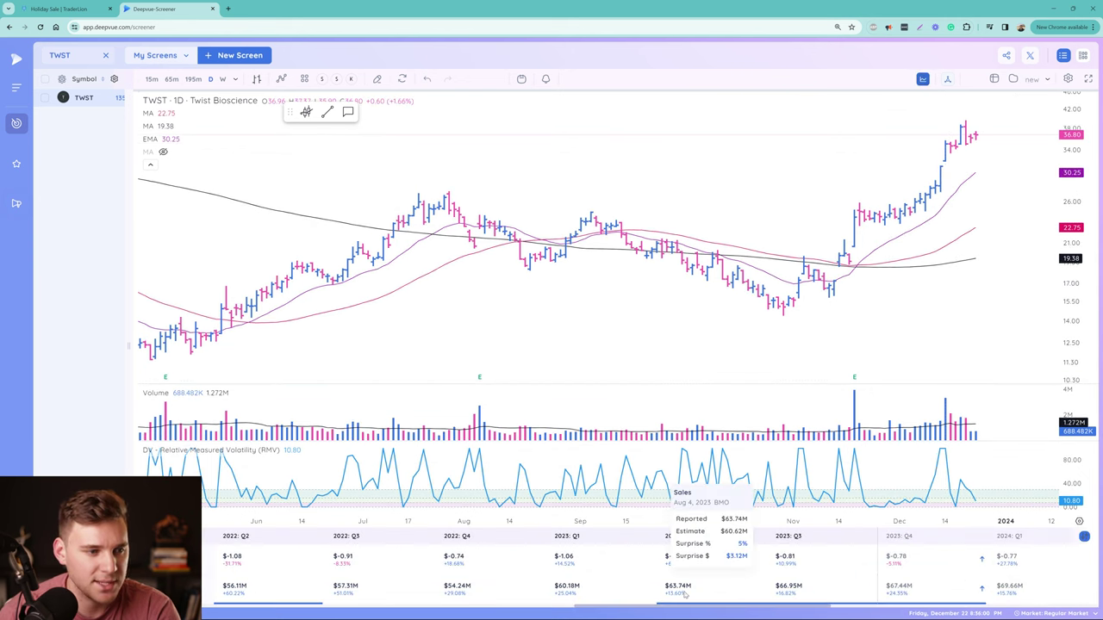
mouse_move(955, 559)
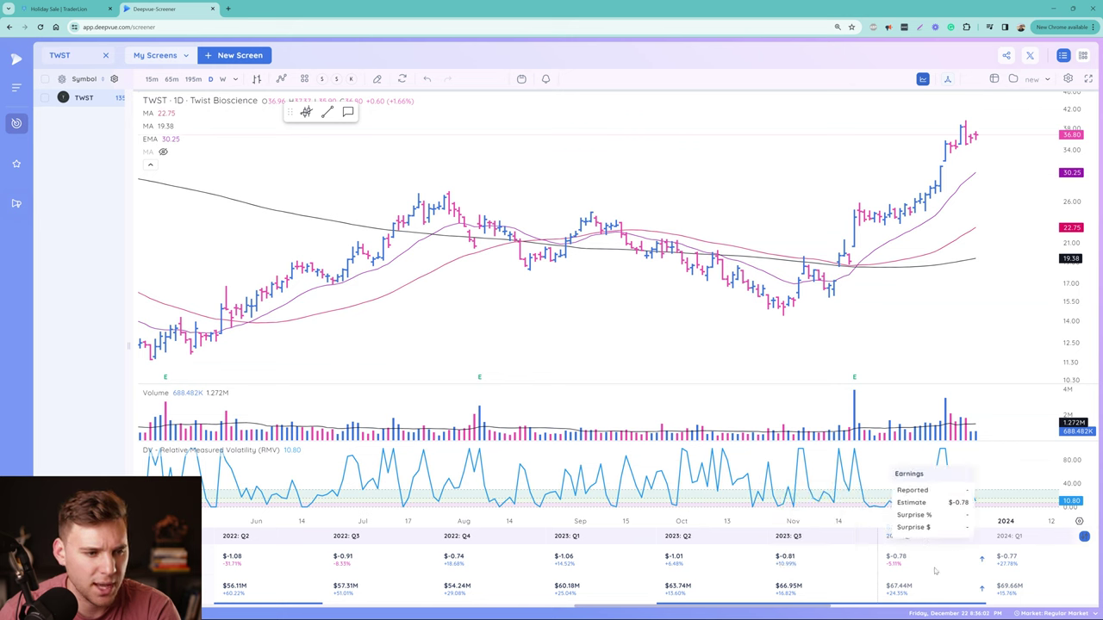
mouse_move(737, 592)
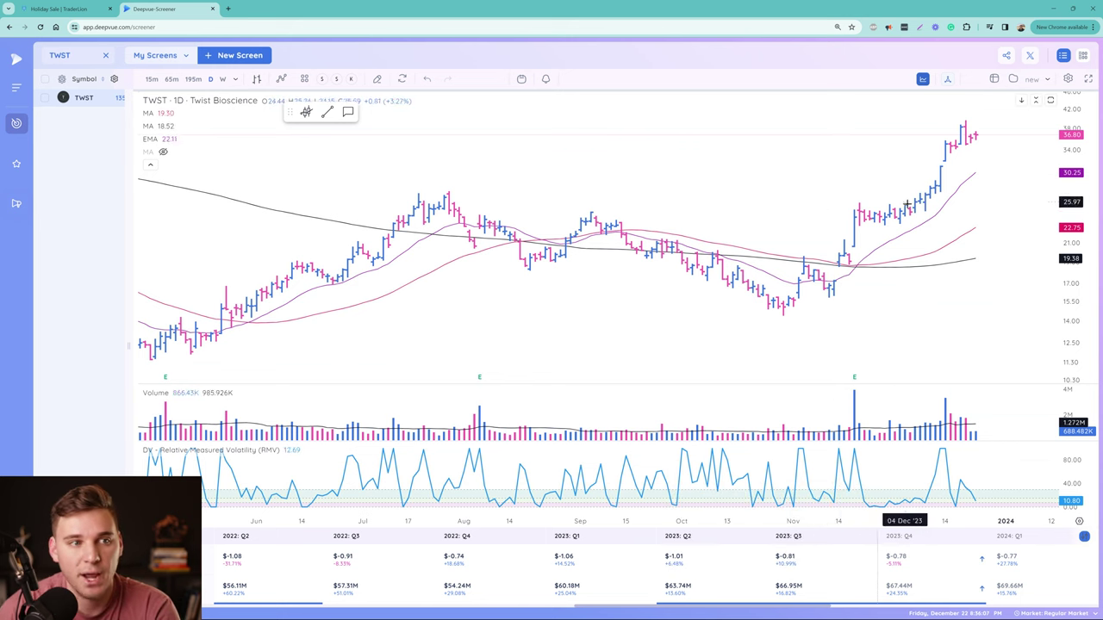
scroll(887, 316, down, 2)
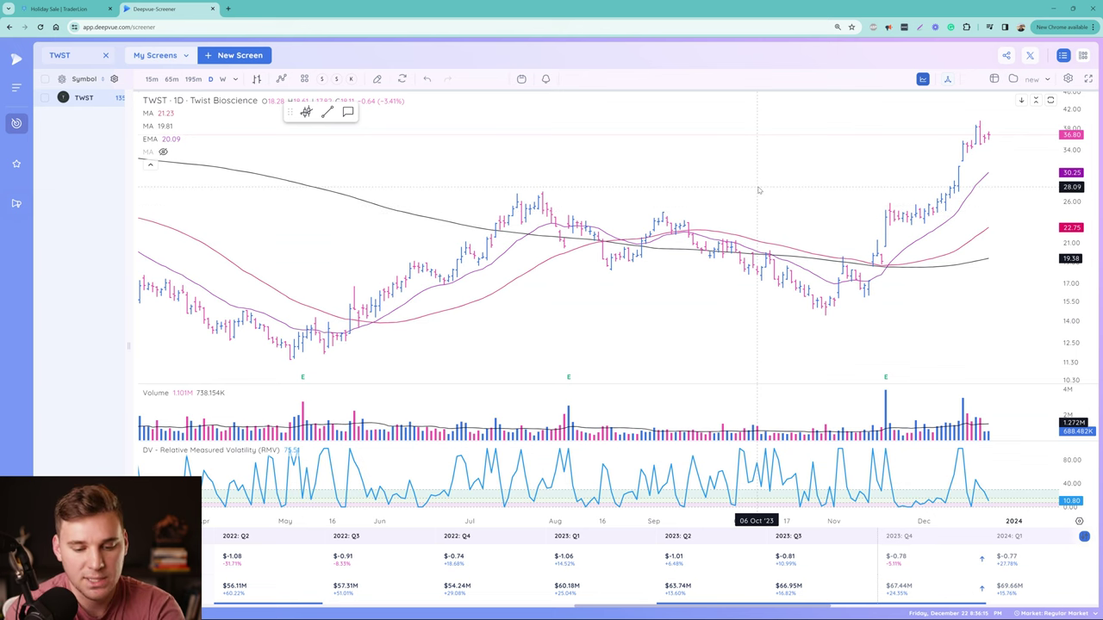
Step: Load the BLD daily chart and examine TopBuild's recent price action up close
text(BLD)
key(Return)
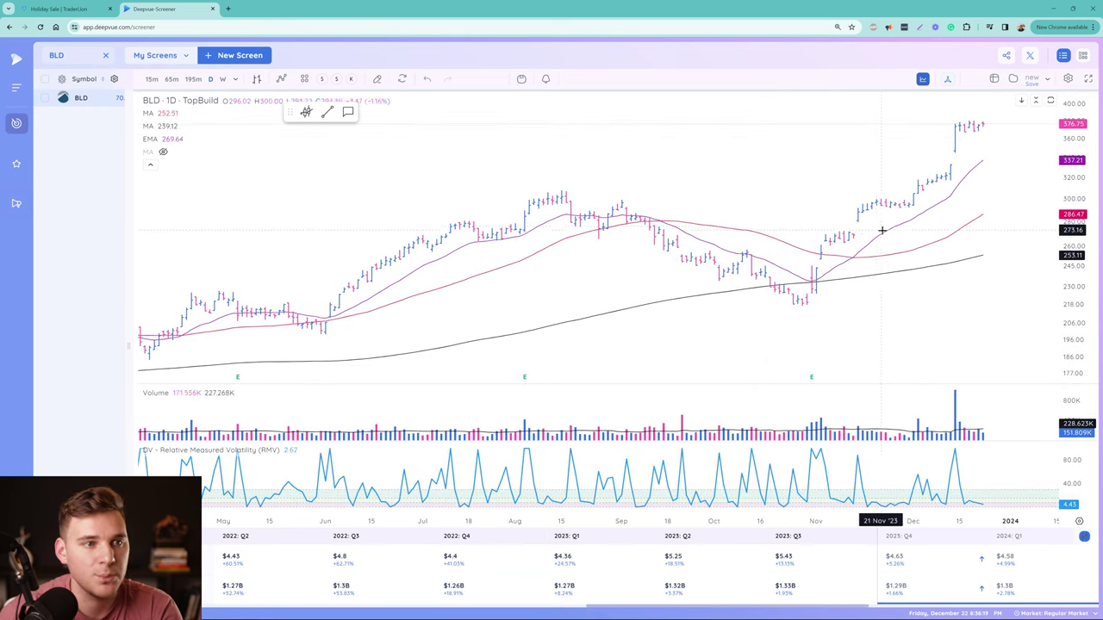
scroll(944, 124, up, 2)
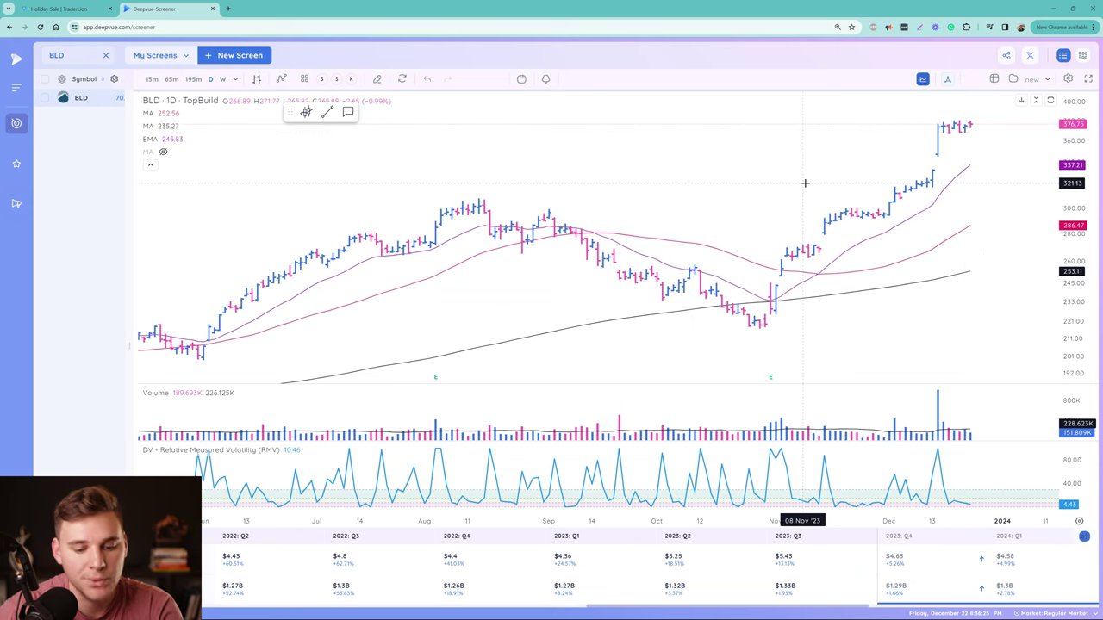
Step: Load the NAIL daily chart and examine the homebuilders ETF's recent price action up close
text(nail)
key(Return)
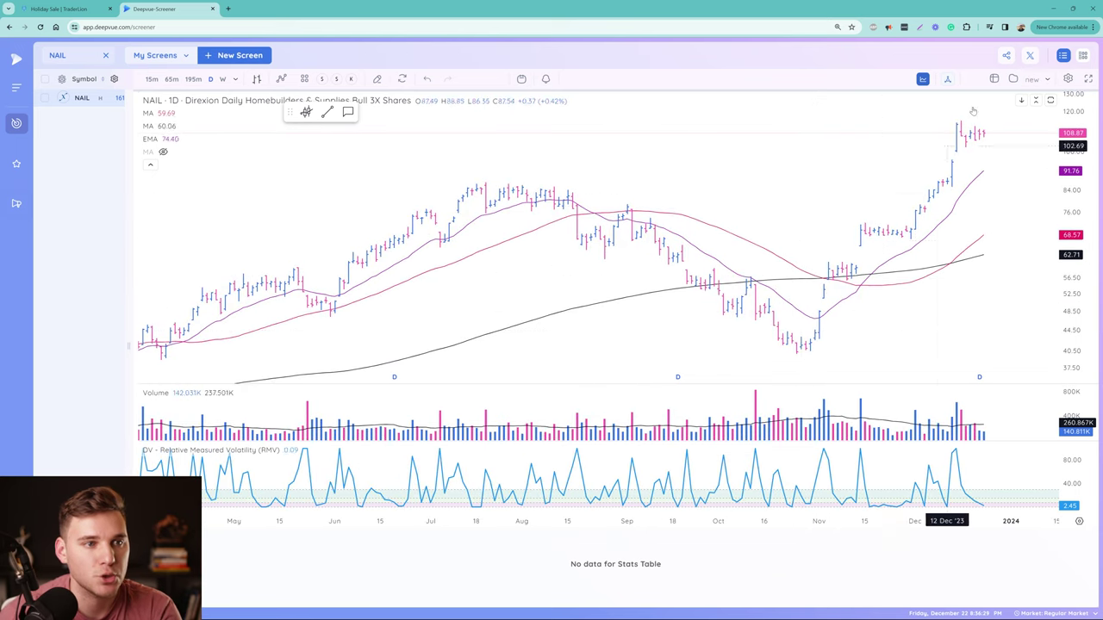
scroll(848, 293, up, 2)
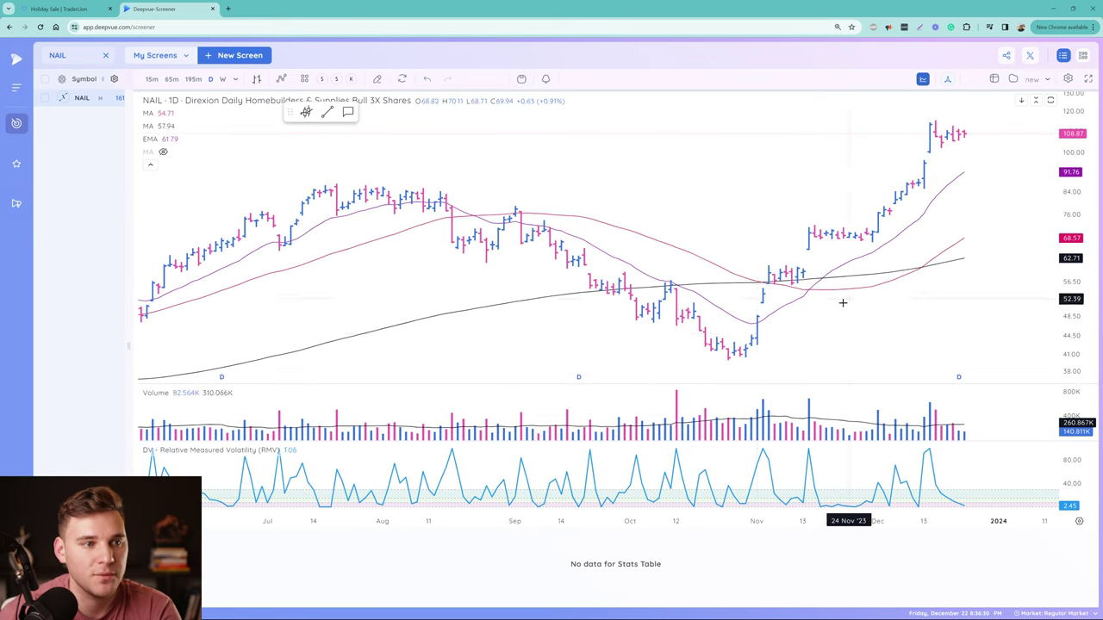
Step: Measure the price change between the early December bars on the NAIL chart and review its longer history
shift+click(889, 228)
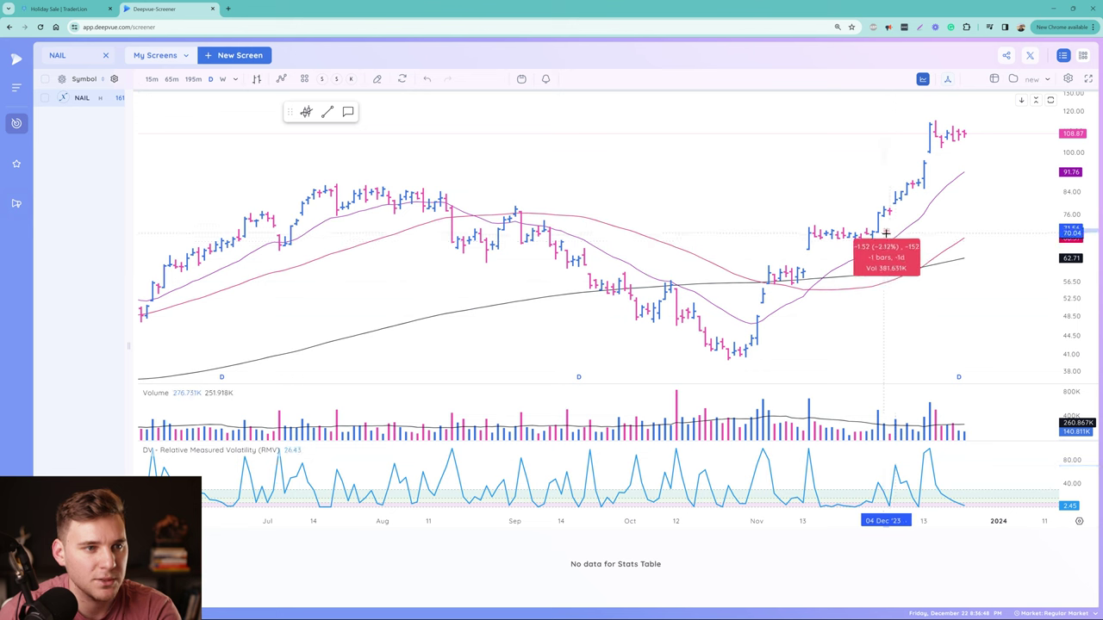
click(890, 231)
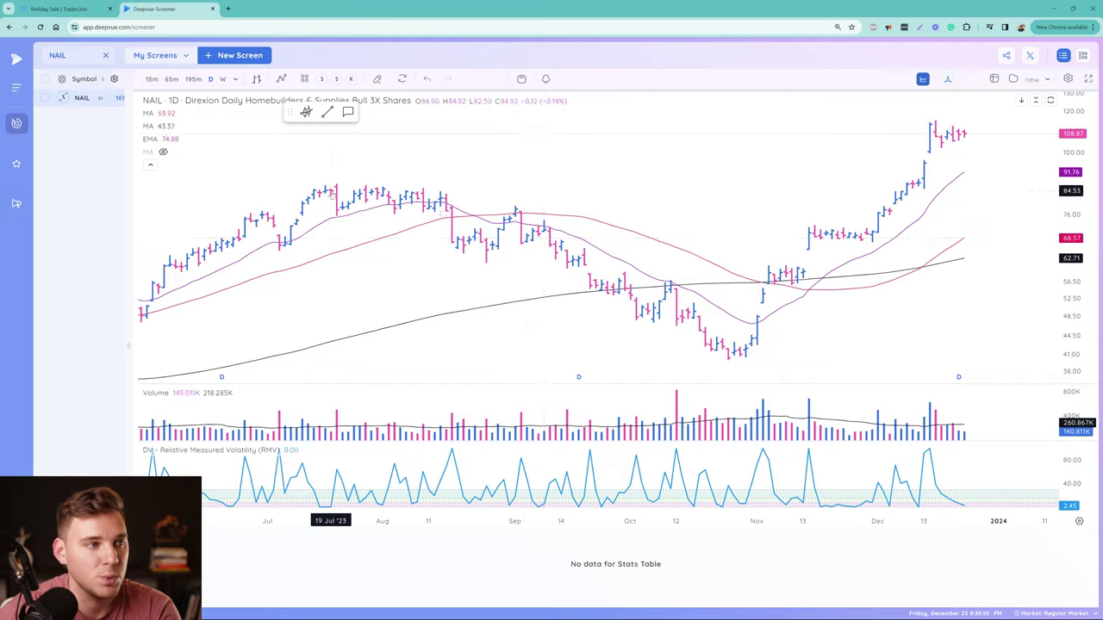
scroll(414, 215, down, 5)
scroll(776, 176, up, 5)
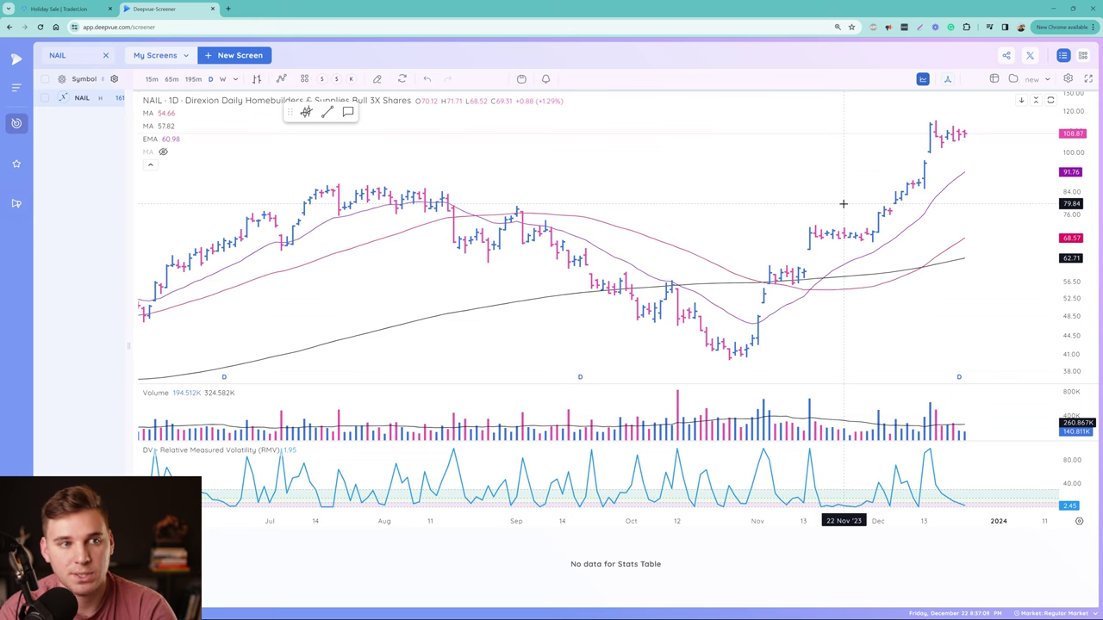
Step: Load the PINS daily chart and examine Pinterest's price action since its November earnings gap over shorter and longer periods
text(PINS)
key(Return)
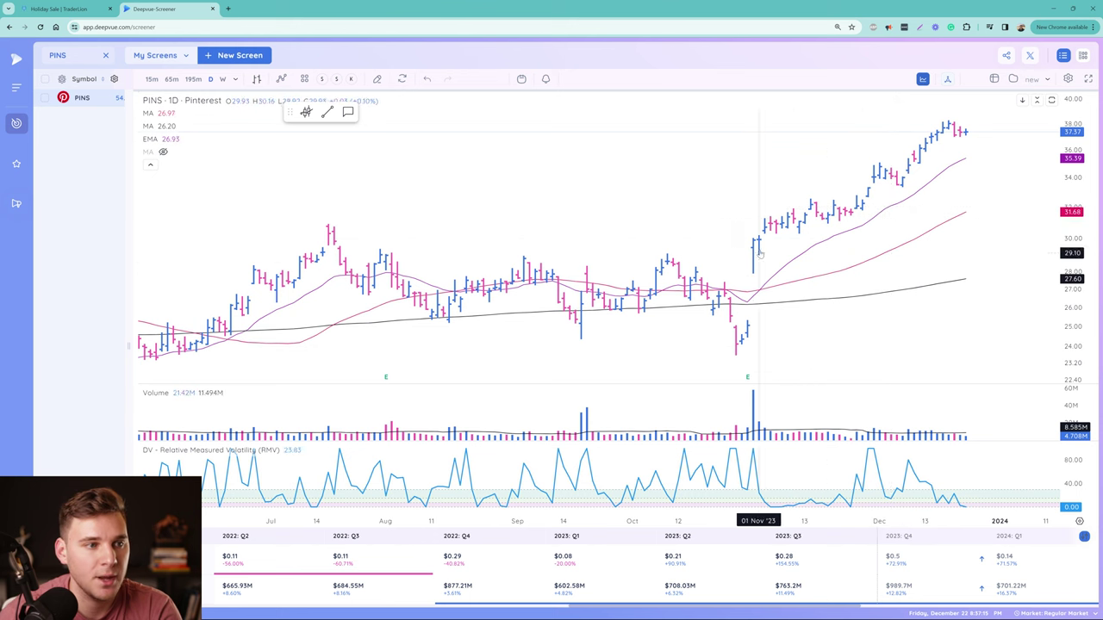
scroll(608, 234, down, 3)
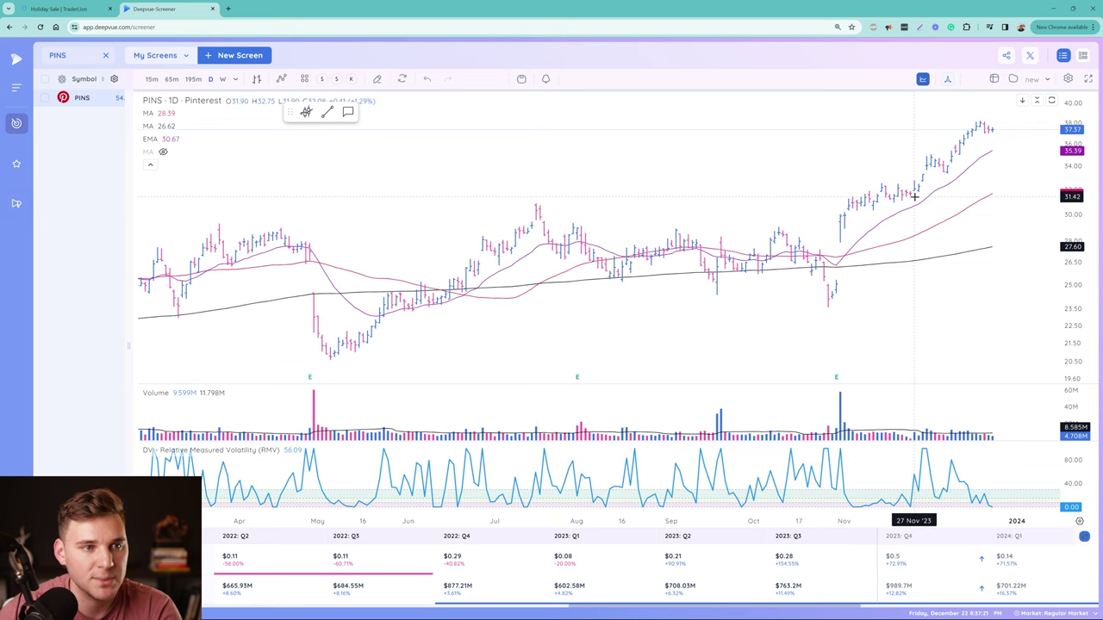
scroll(915, 196, up, 3)
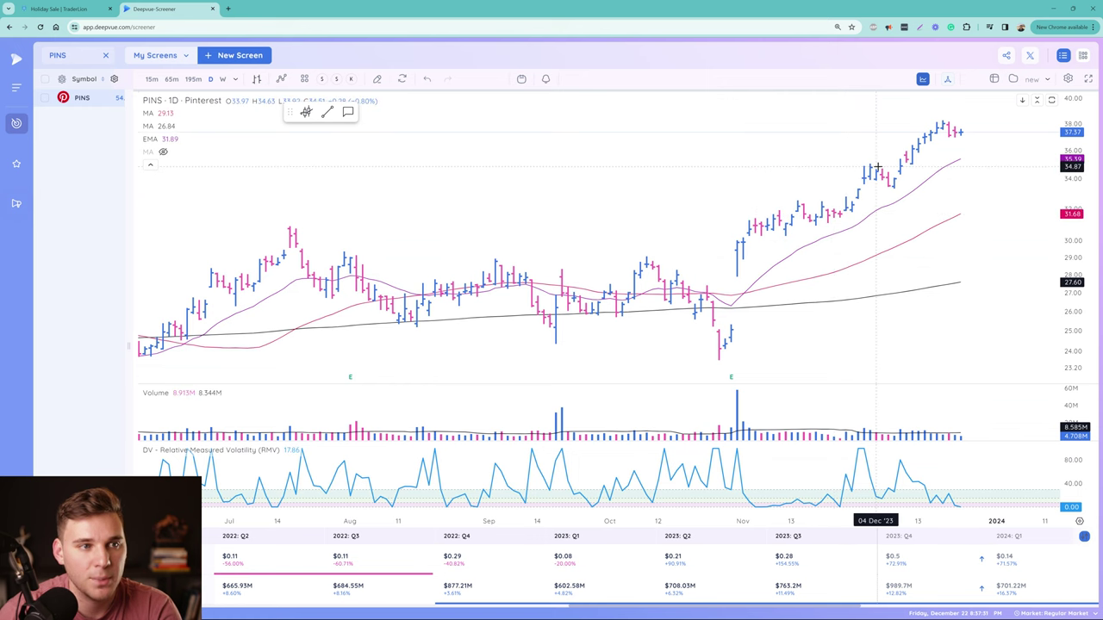
scroll(863, 194, down, 1)
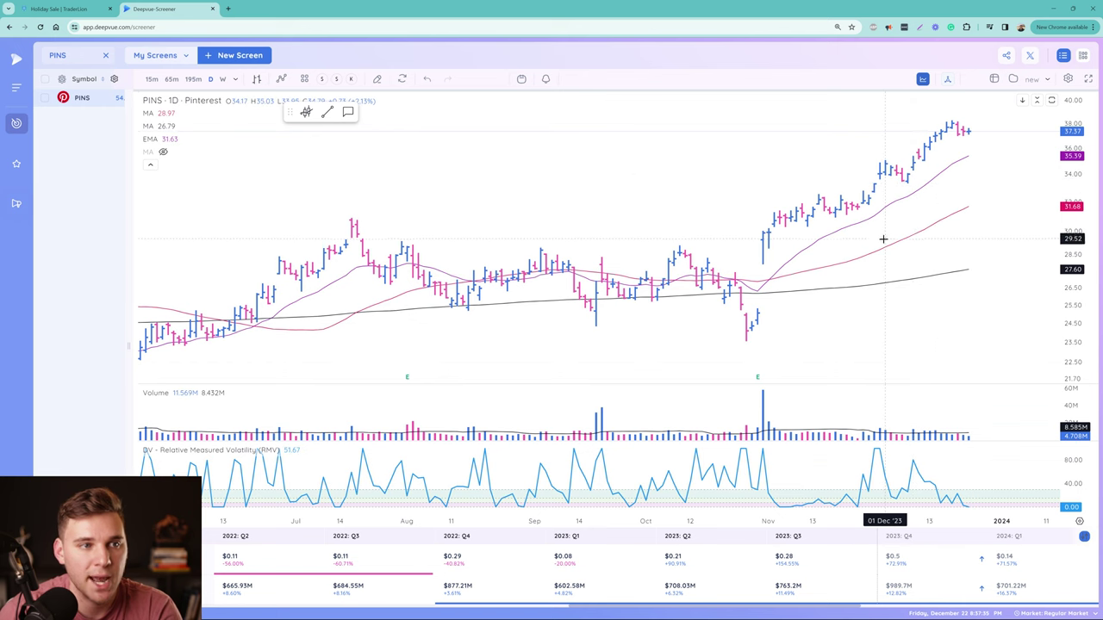
Step: Load the SHOP daily chart and compare Shopify's November earnings gap with its earlier price history
text(SHOP)
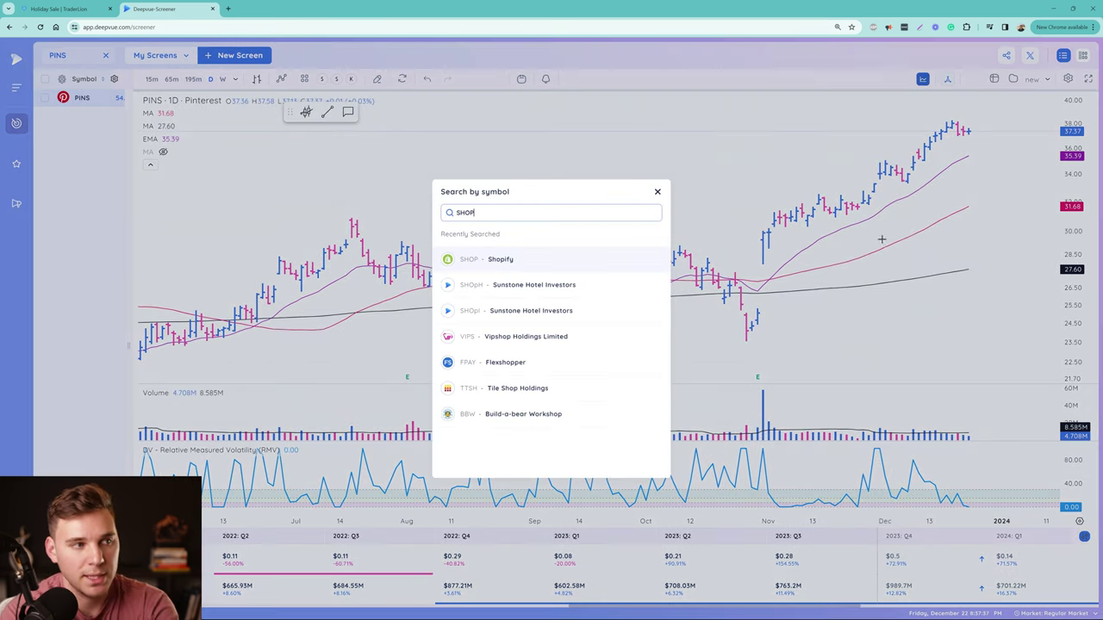
key(Return)
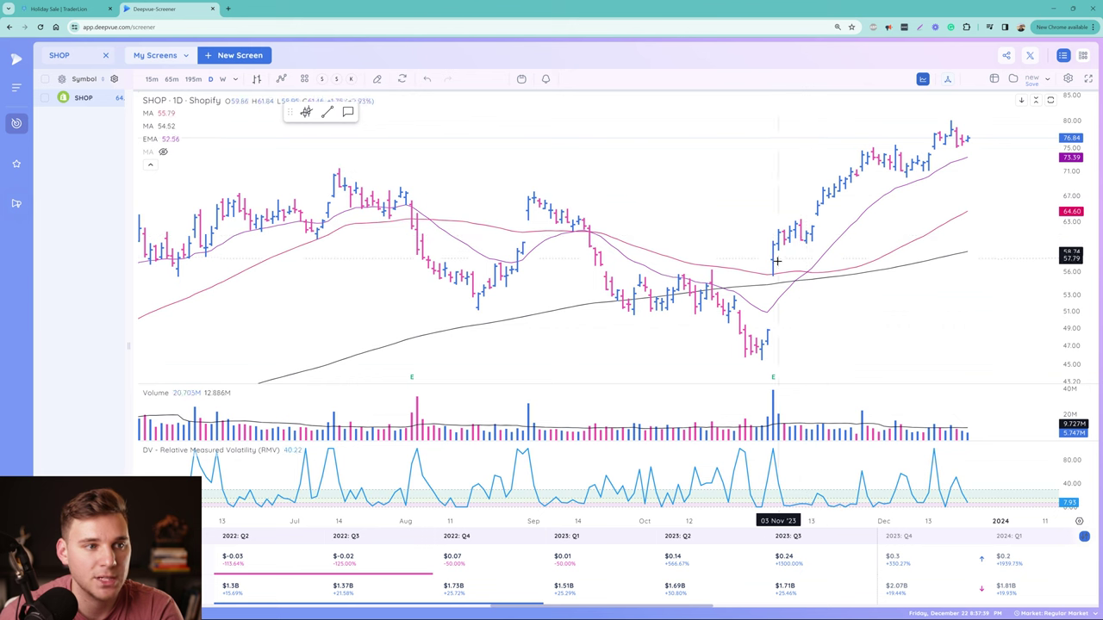
scroll(773, 250, down, 2)
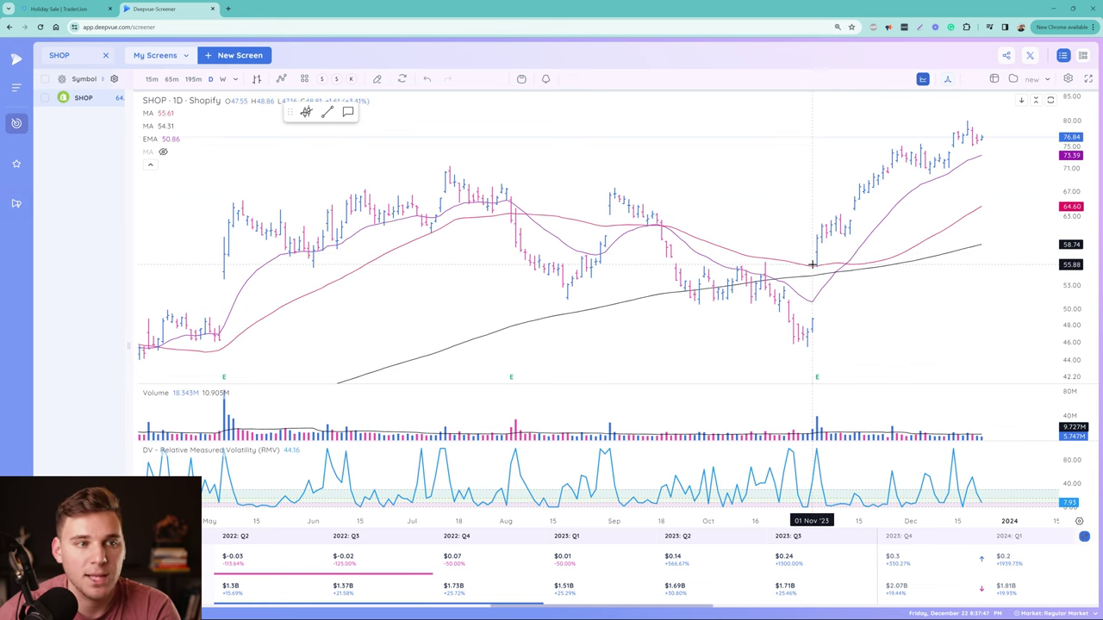
scroll(816, 266, up, 1)
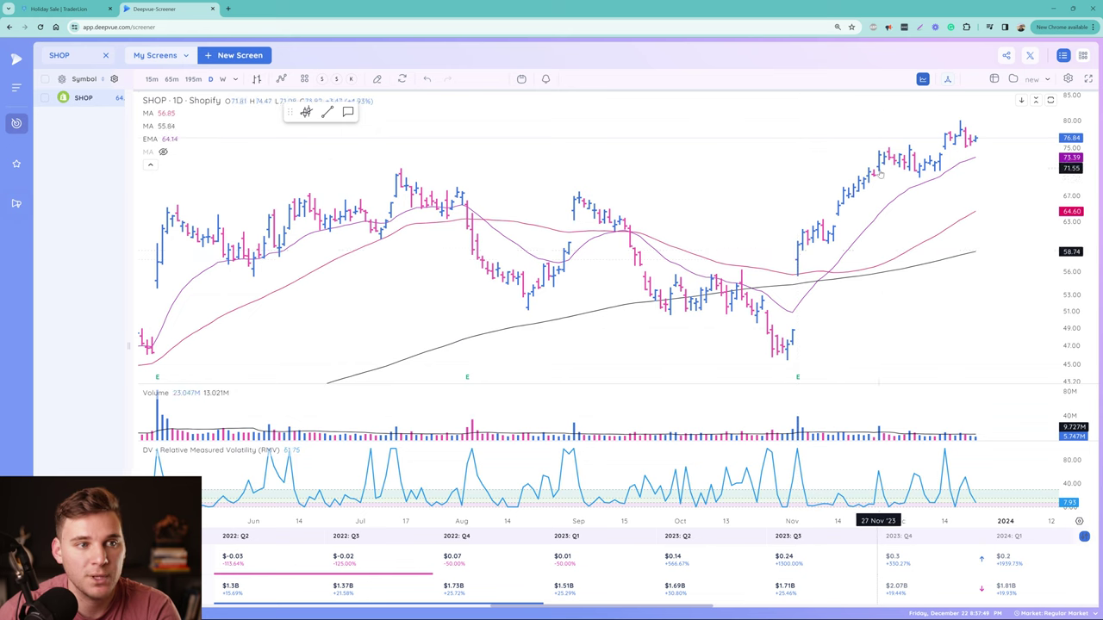
Step: Load the UBER daily chart and hide the earnings and sales table to examine its price action in a larger chart
text(UBER)
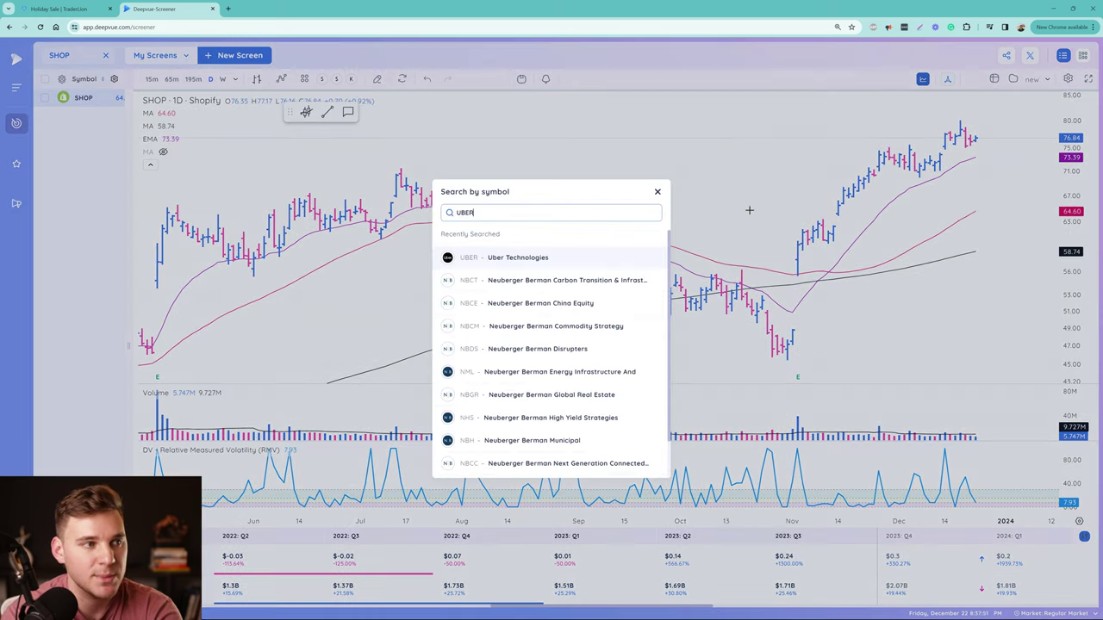
key(Return)
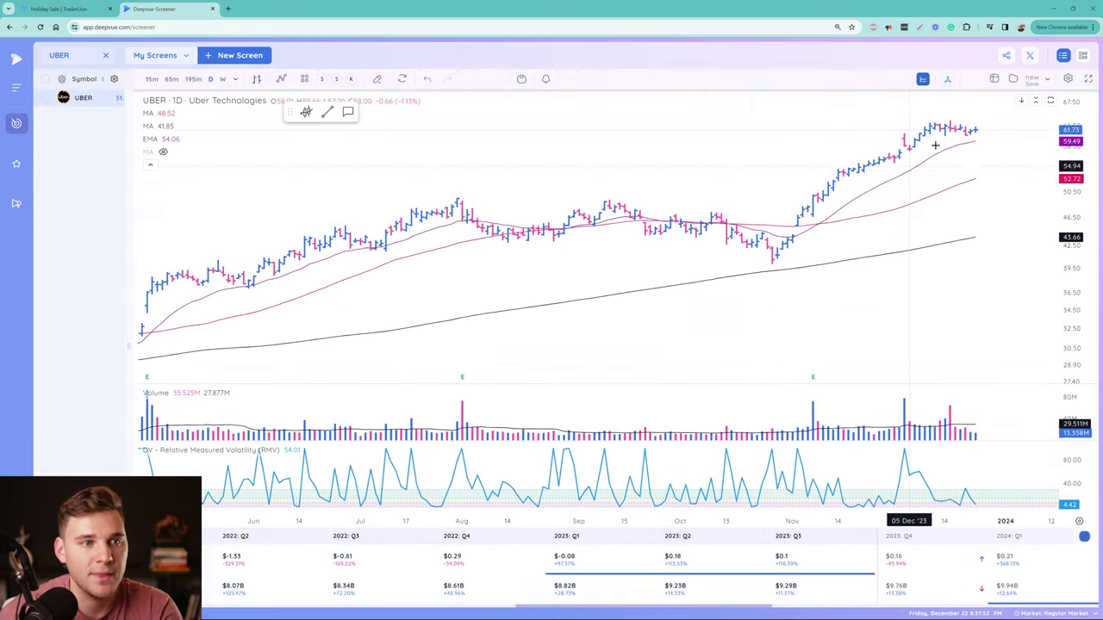
scroll(948, 151, up, 1)
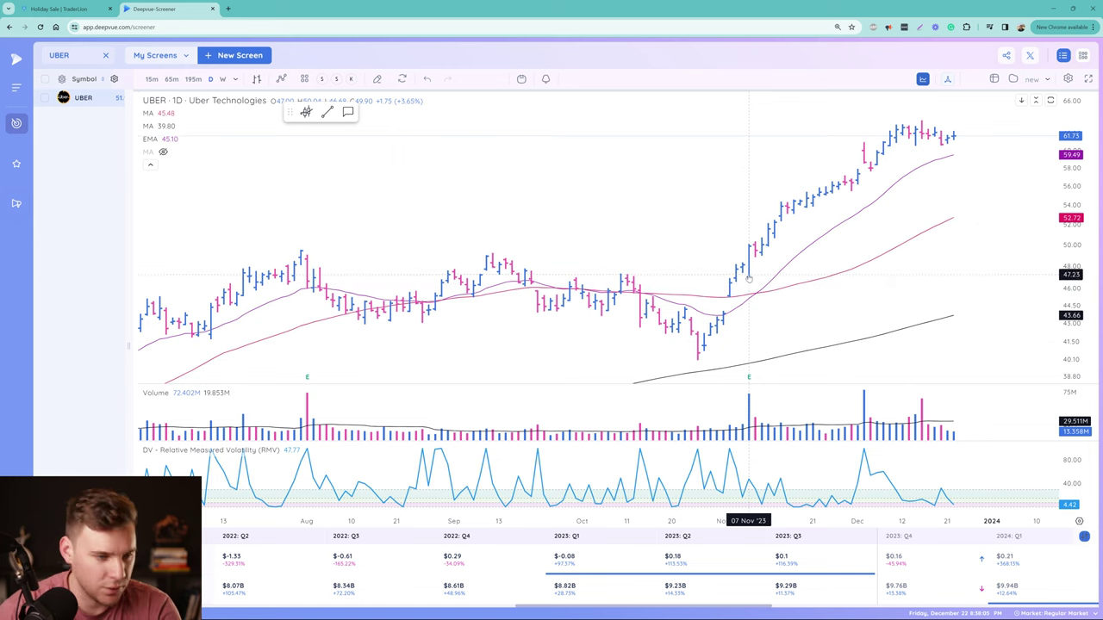
click(923, 79)
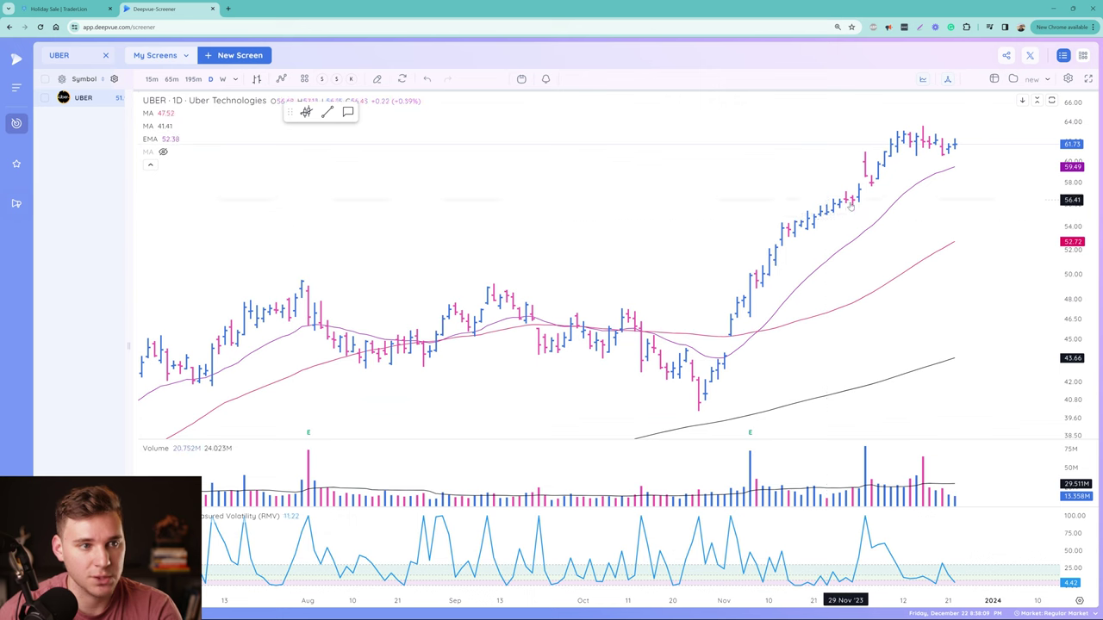
scroll(834, 228, down, 2)
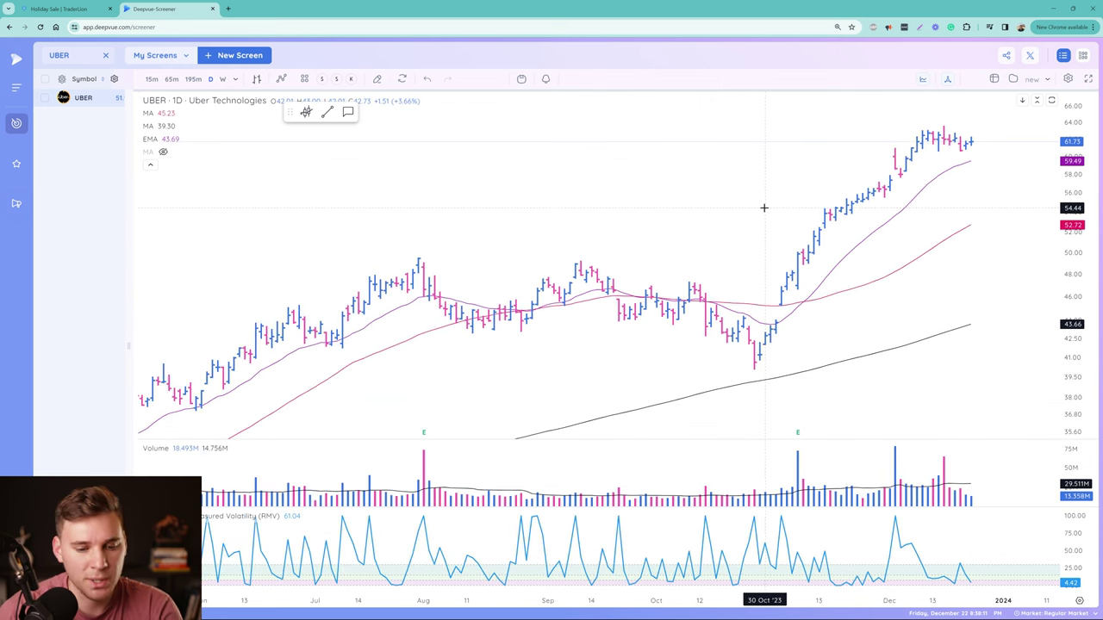
Step: Revisit the SHOP daily chart, and load the MELI daily chart to examine its recent and longer-term price action
text(shop)
key(Return)
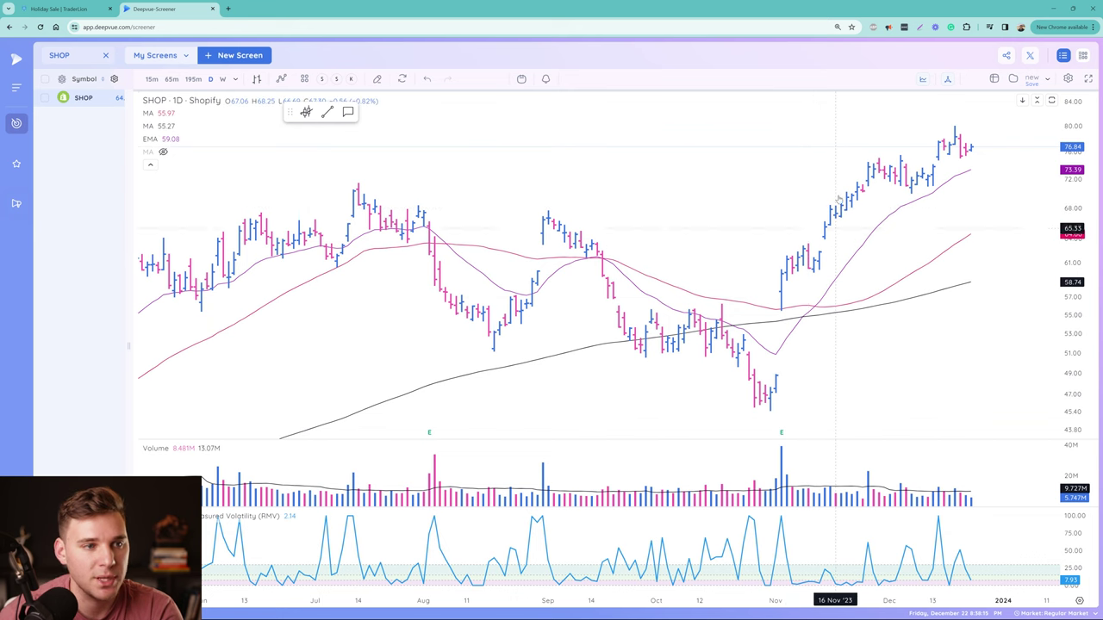
text(meli)
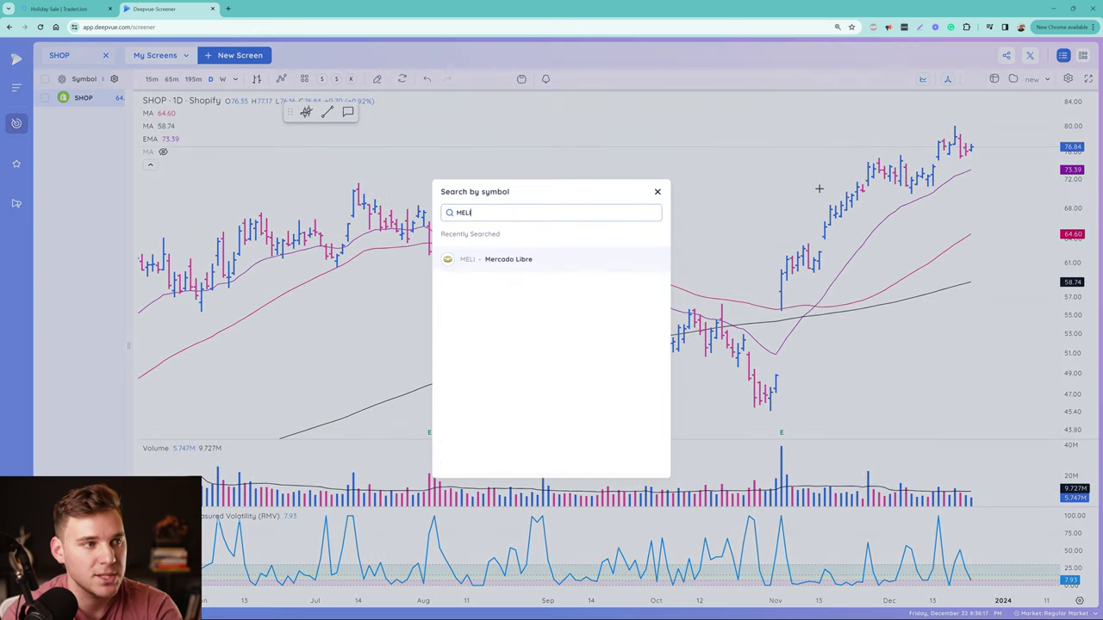
key(Return)
scroll(866, 222, down, 3)
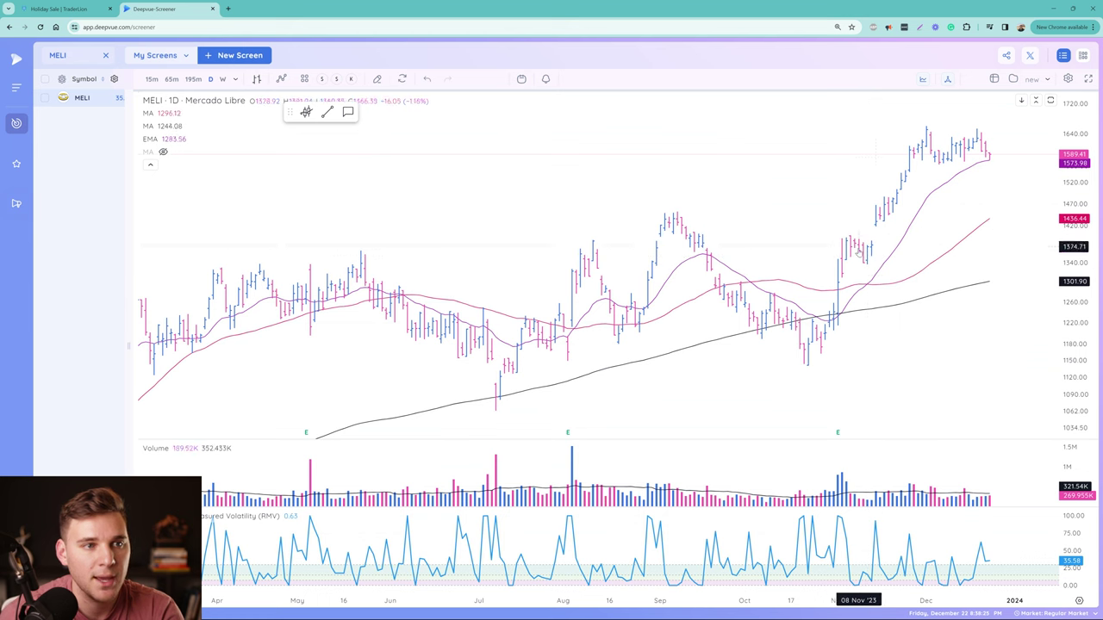
scroll(978, 172, up, 2)
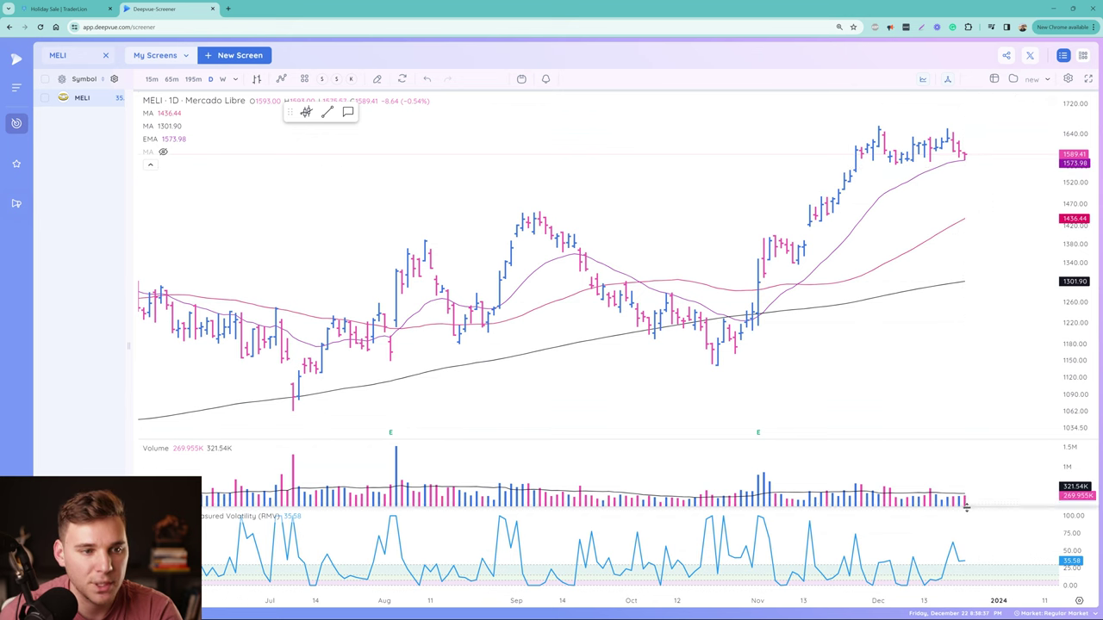
scroll(904, 305, down, 2)
scroll(904, 305, down, 3)
scroll(904, 305, up, 5)
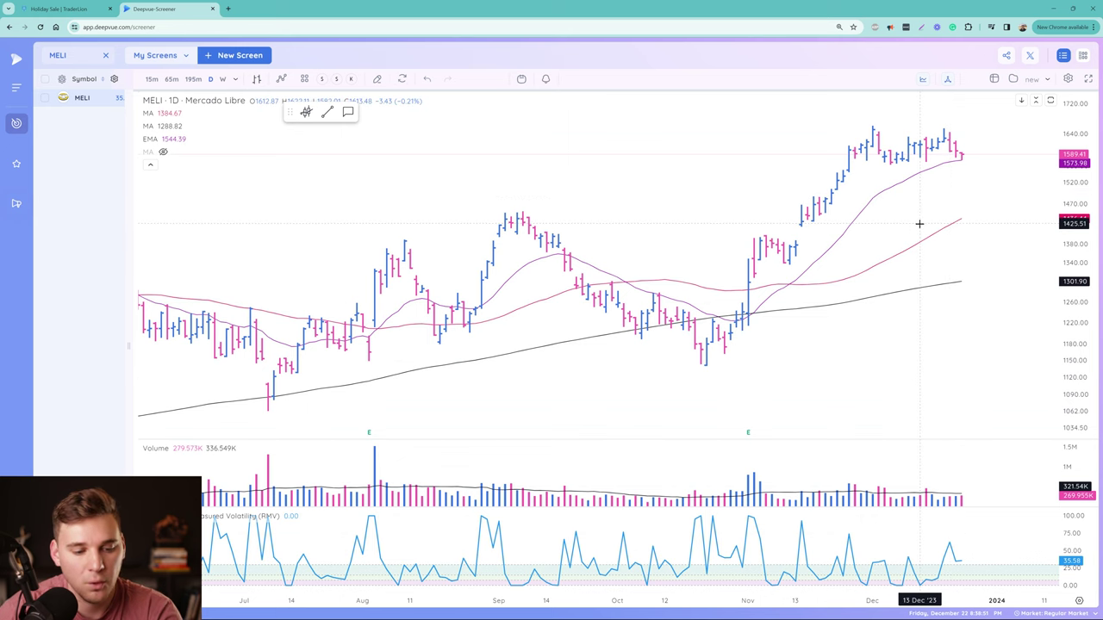
Step: Load the annotated QQQ daily chart
text(QQQ)
key(Return)
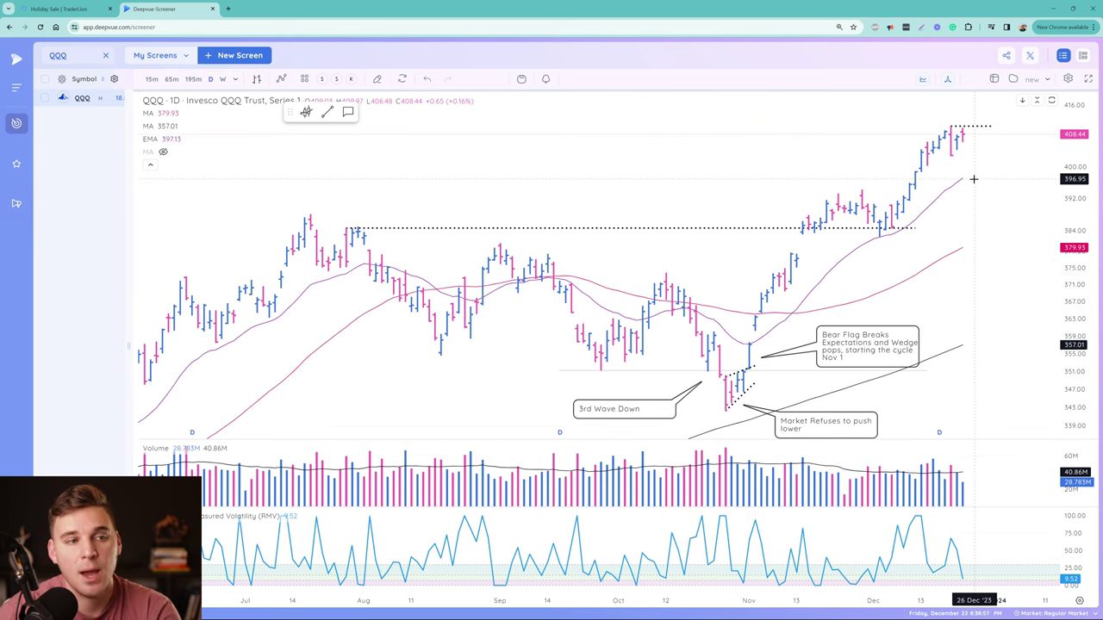
Step: Run the Deepvue Leaders preset from the Deepvue screener collection
scroll(967, 188, down, 2)
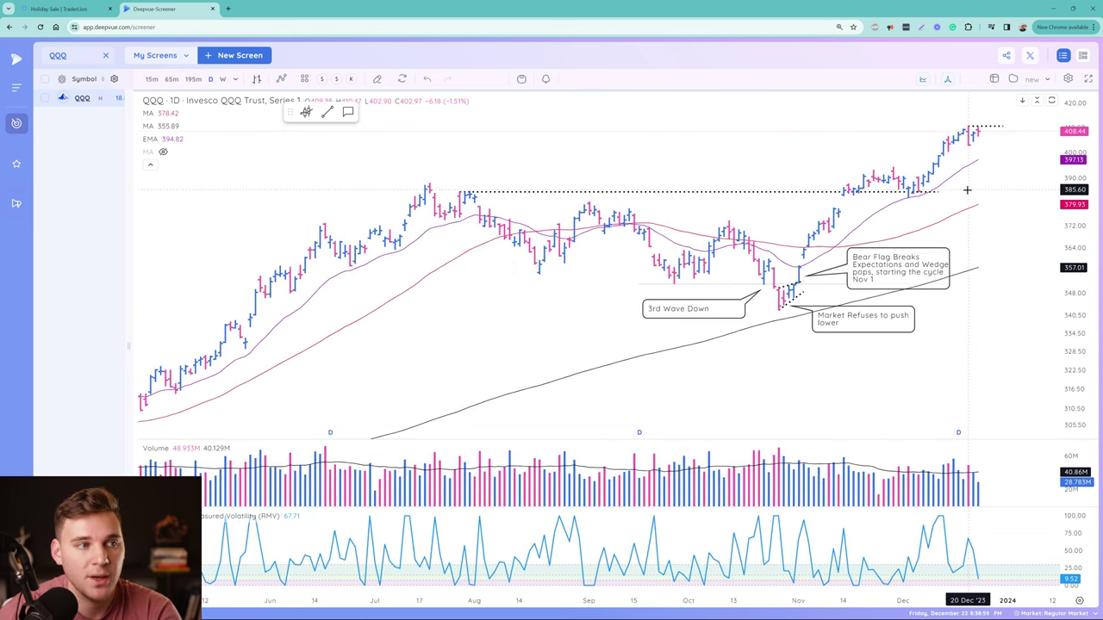
scroll(967, 188, up, 2)
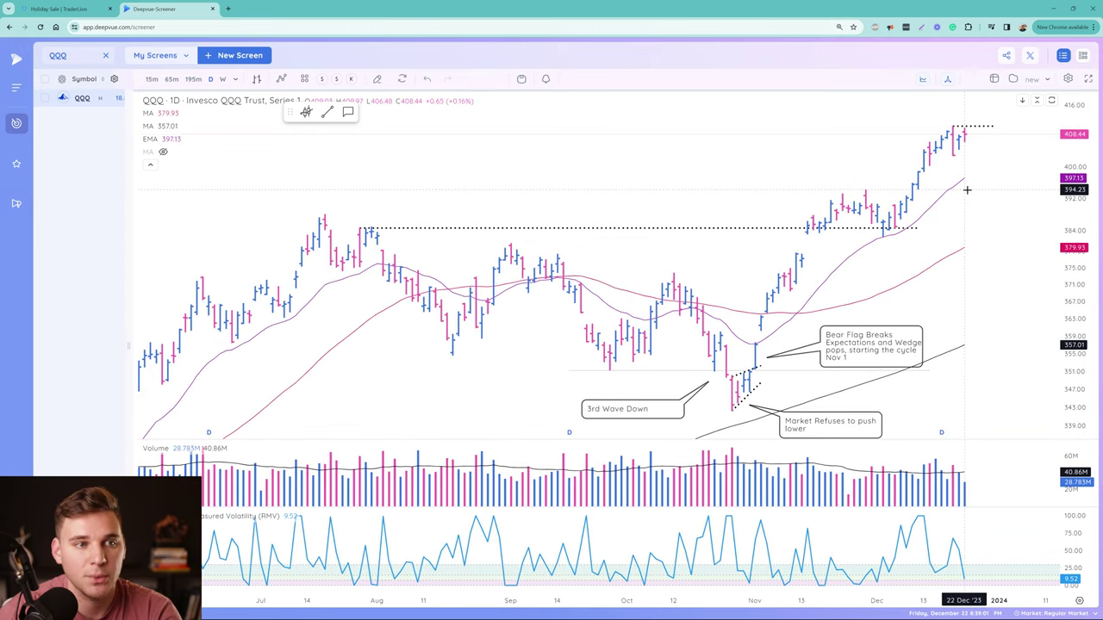
click(168, 56)
click(241, 79)
mouse_move(226, 267)
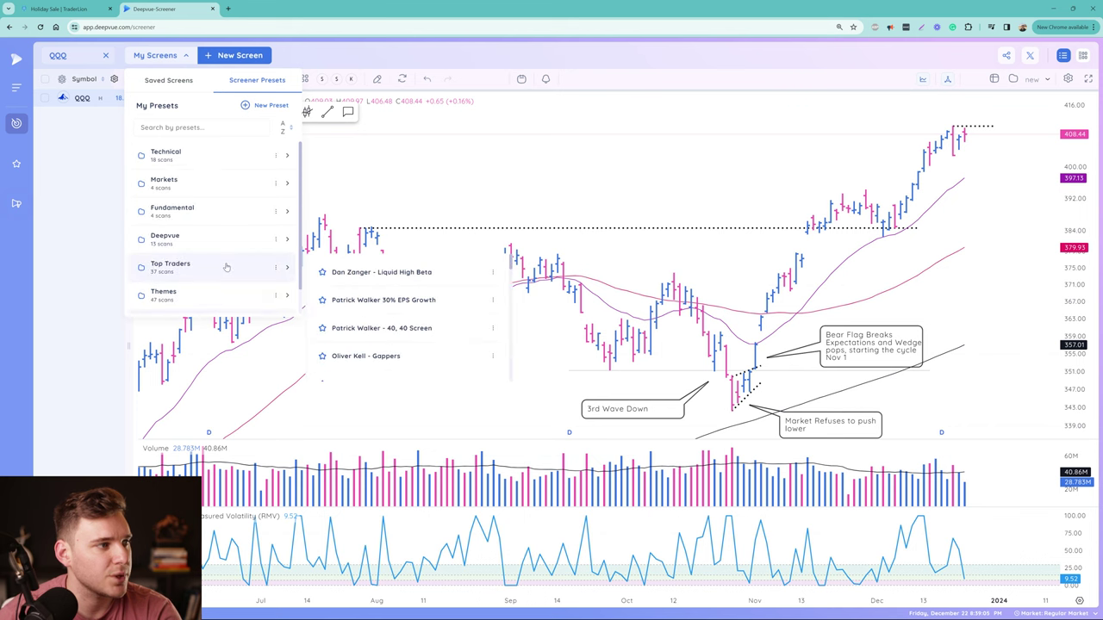
mouse_move(226, 243)
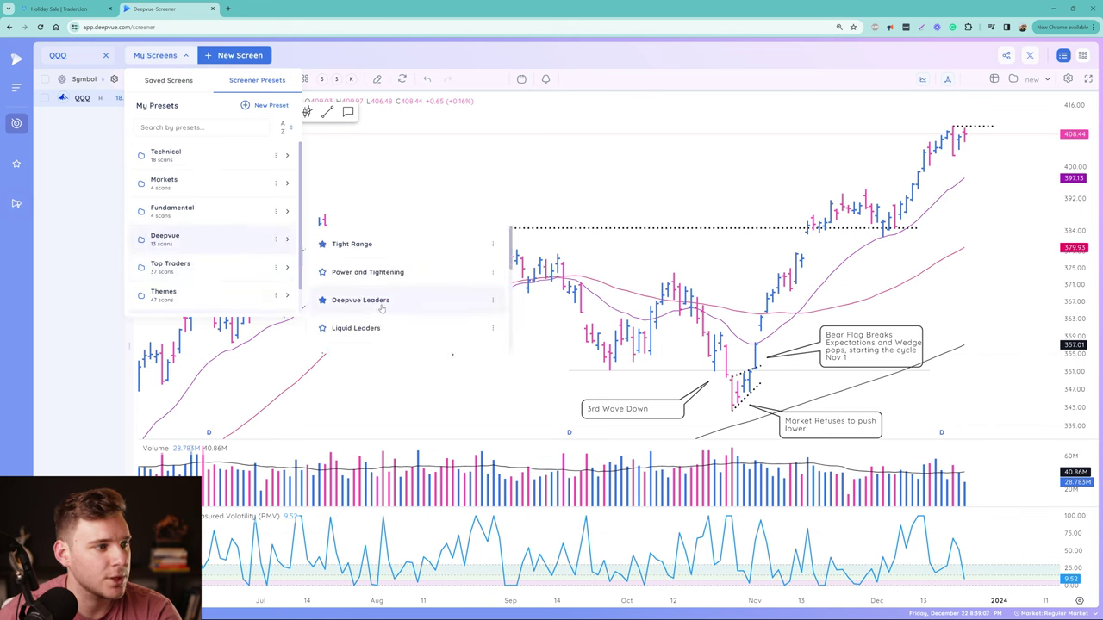
click(366, 301)
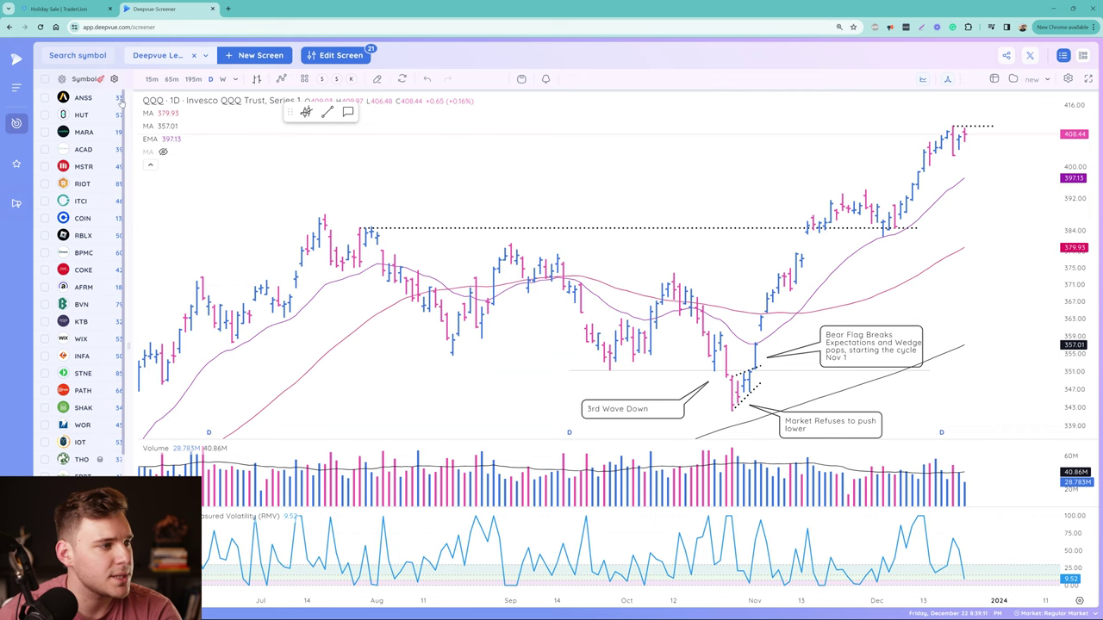
Step: Widen the screener results list to show its data columns, and sort it by price percent change, highest first
click(126, 103)
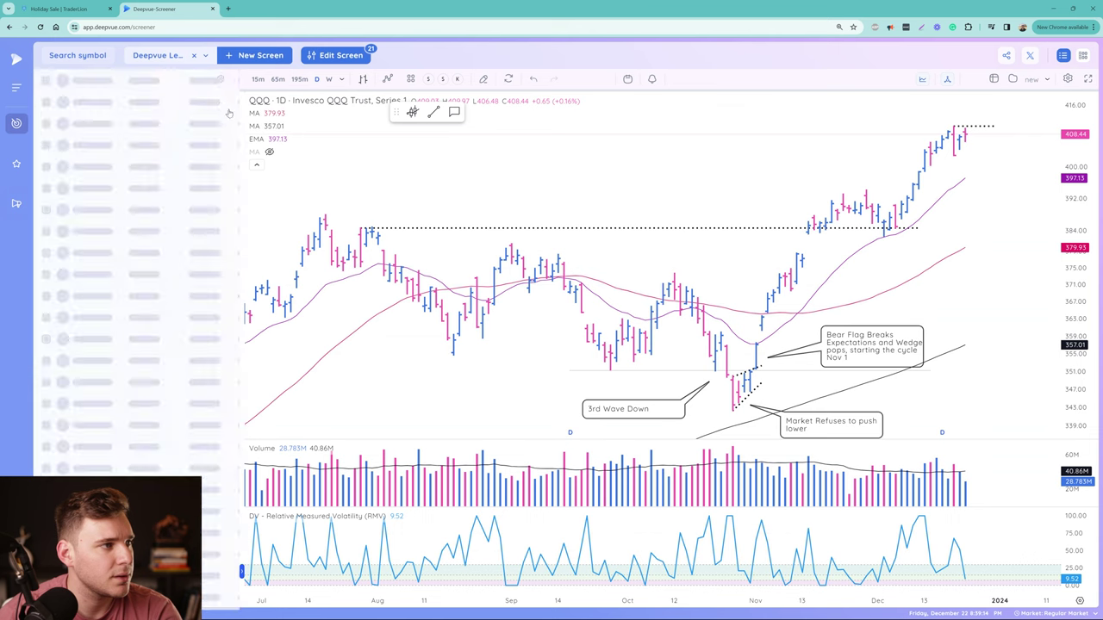
drag(233, 112, 336, 109)
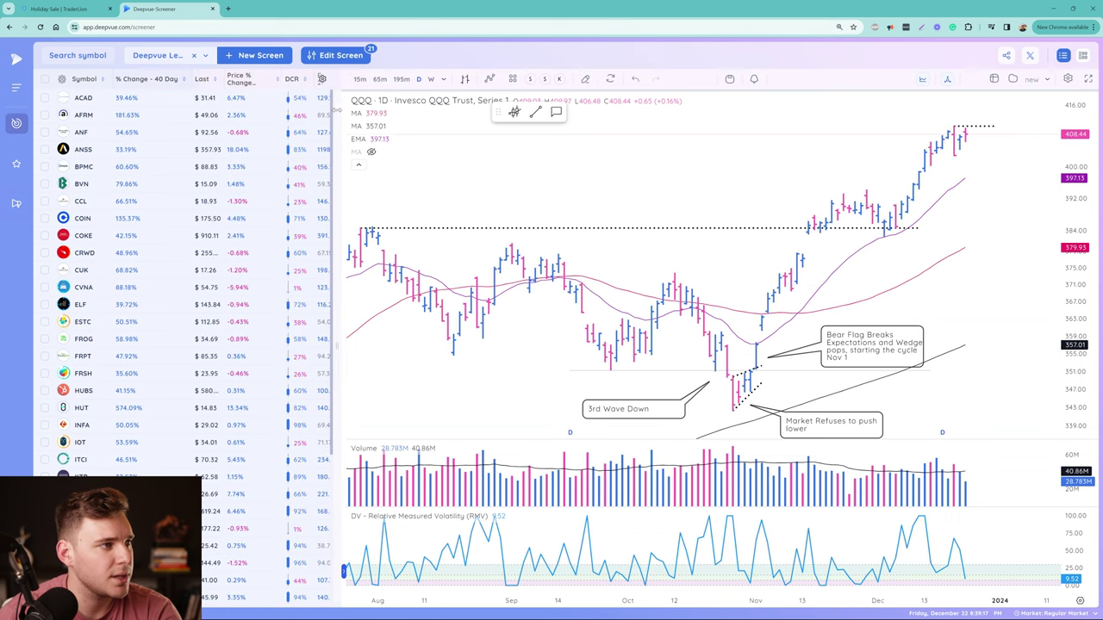
click(256, 85)
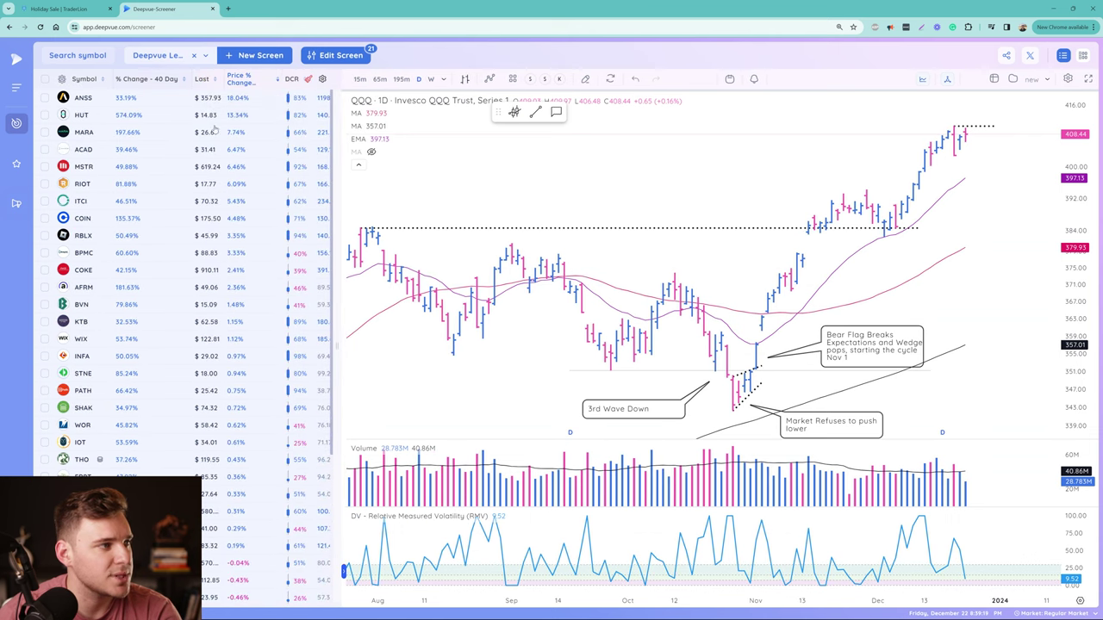
Step: Load the MARA daily chart and draw a trendline from the 23 Oct '23 high, about 10.87, to about 10.59 in late November
click(243, 133)
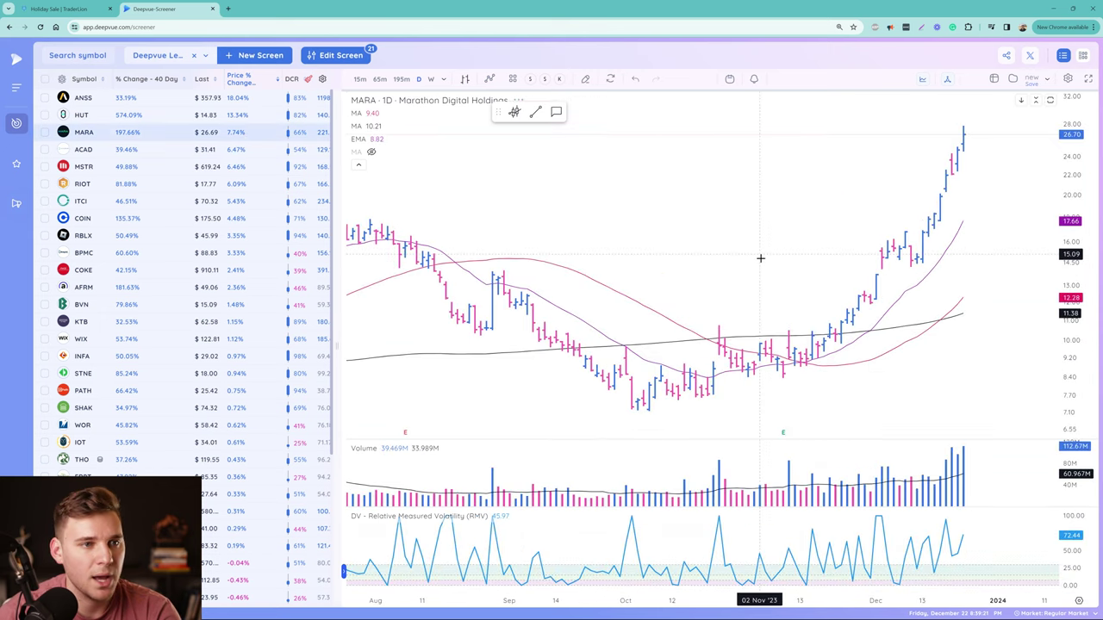
scroll(765, 275, down, 3)
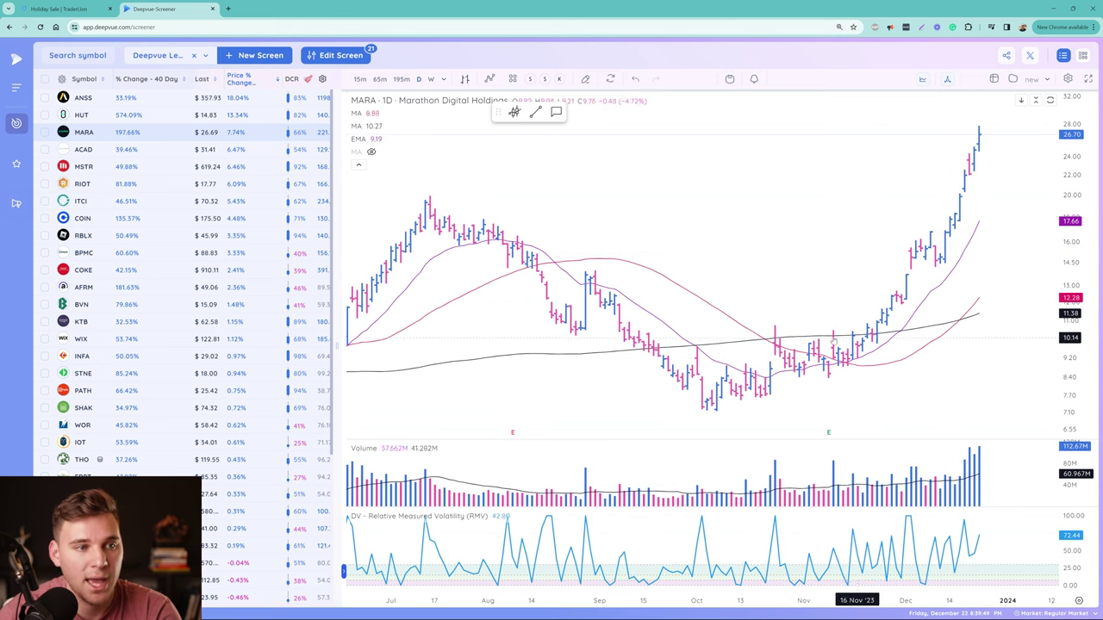
click(772, 324)
click(881, 328)
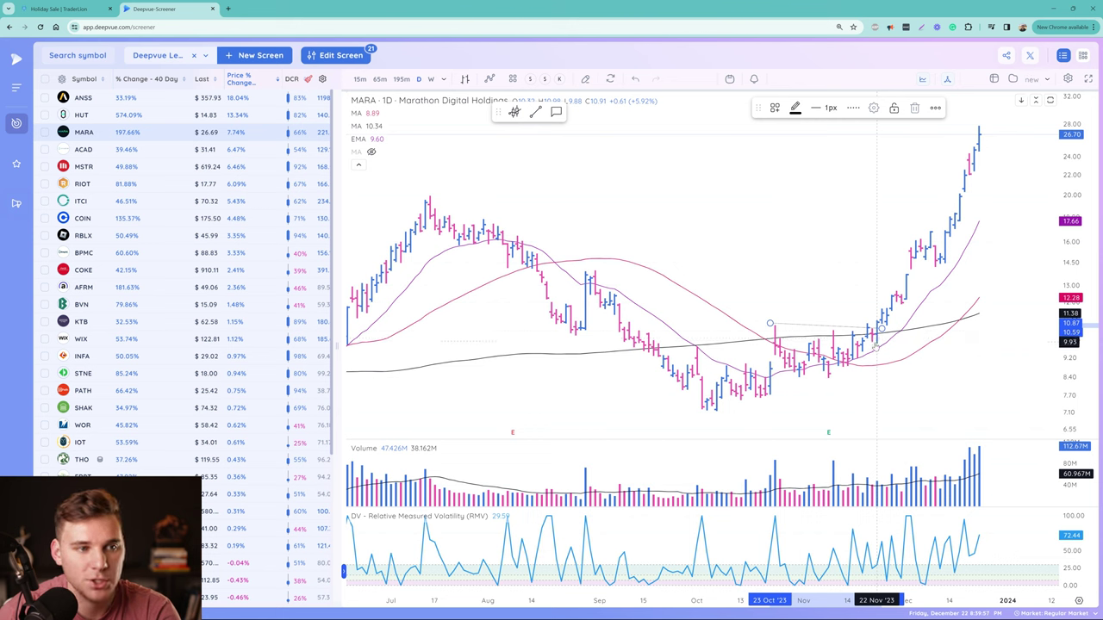
click(892, 315)
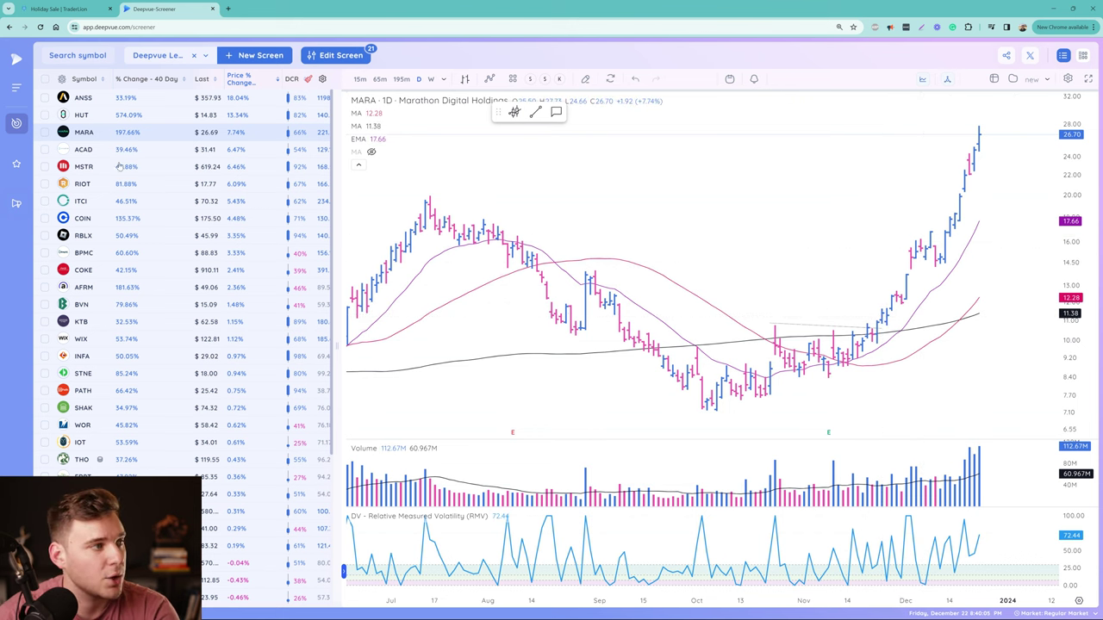
Step: Load the COIN daily chart, and the AFRM daily chart, to examine their November advances
click(110, 219)
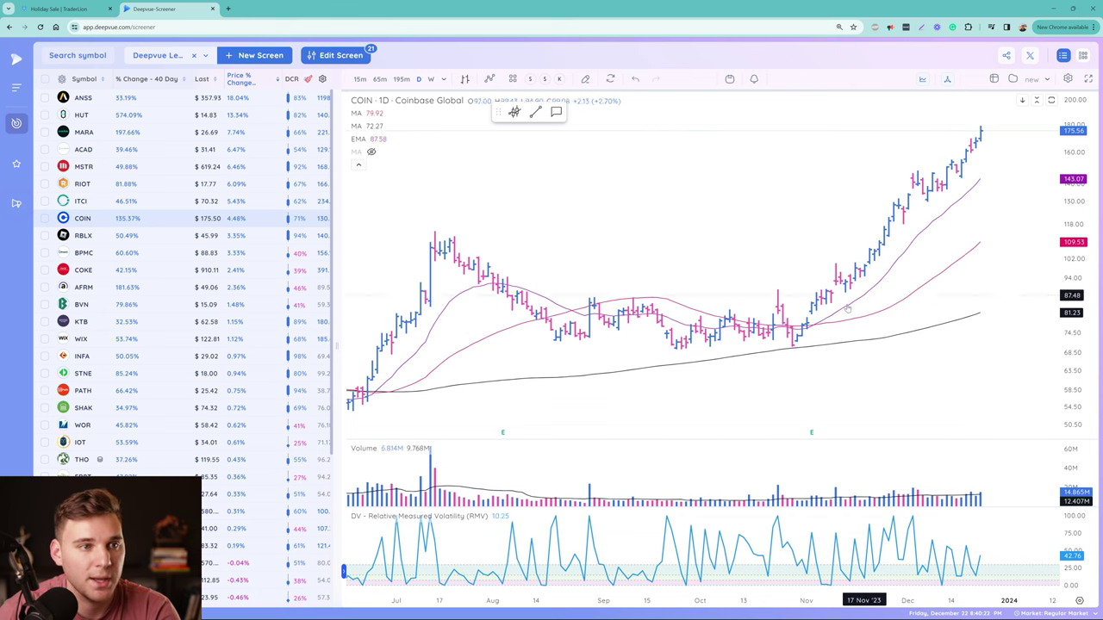
click(118, 289)
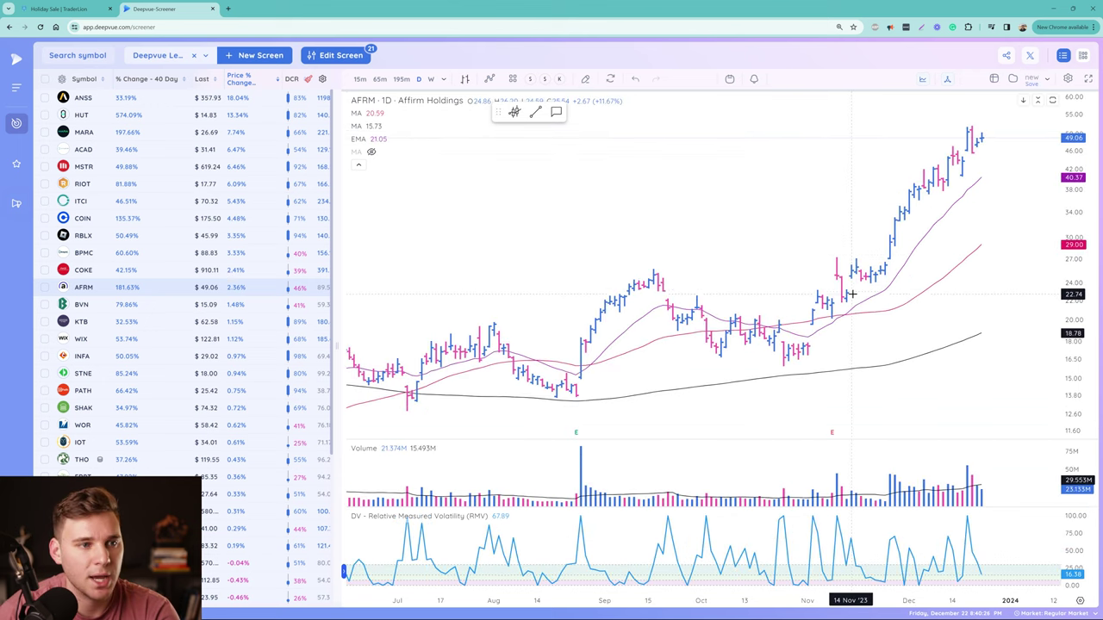
scroll(856, 295, down, 2)
scroll(859, 295, up, 2)
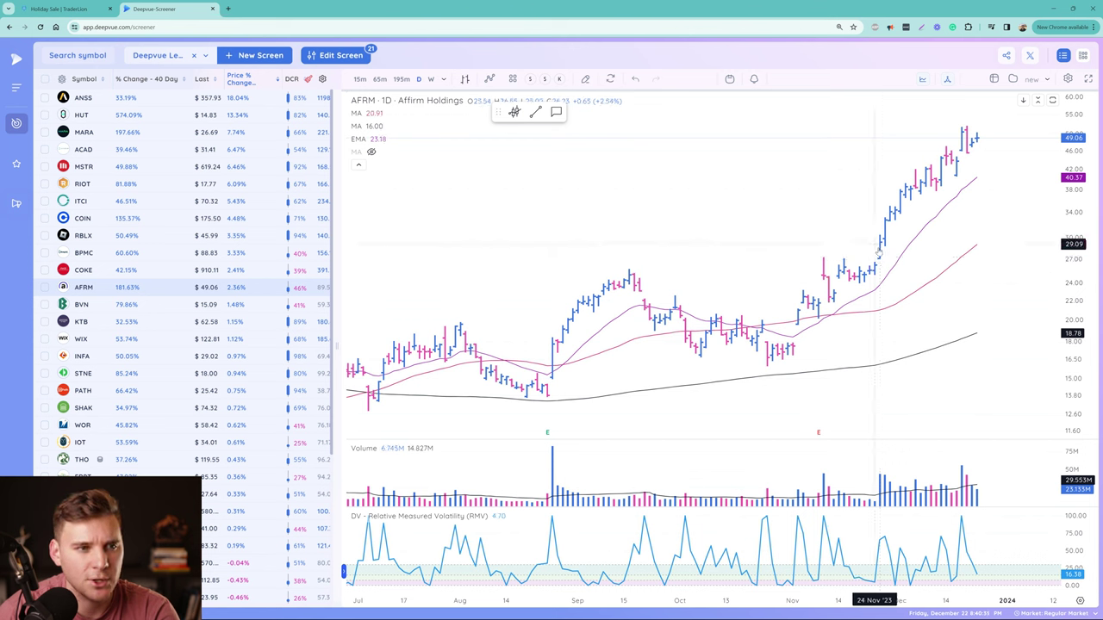
Step: Measure AFRM's price advance from 27 Nov '23 to 27 Dec '23, and clear the measurement
drag(880, 260, 992, 134)
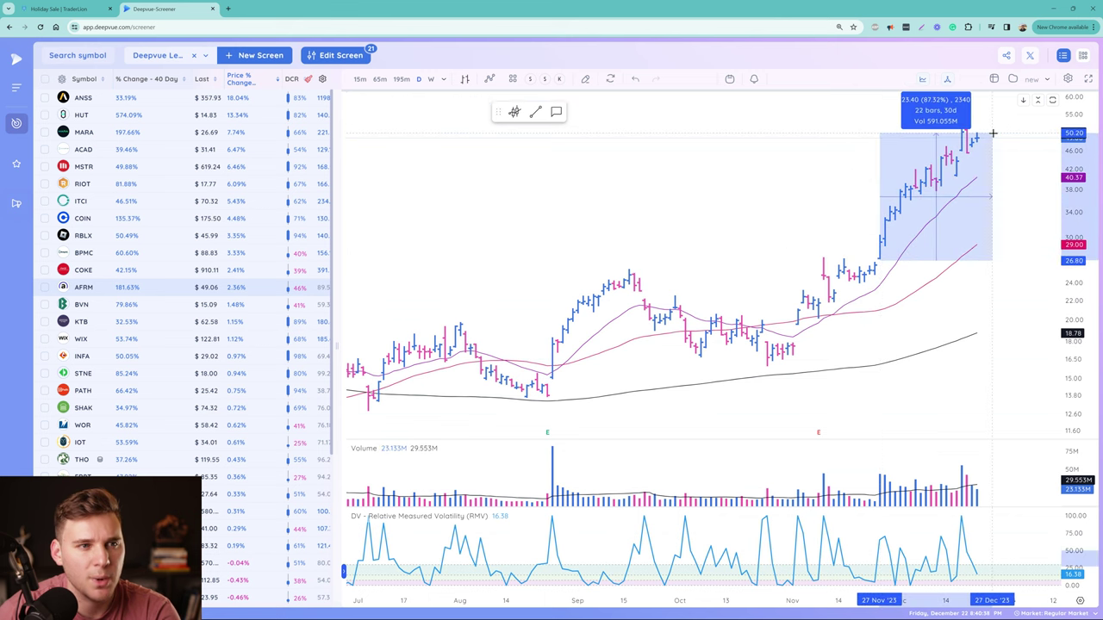
click(916, 315)
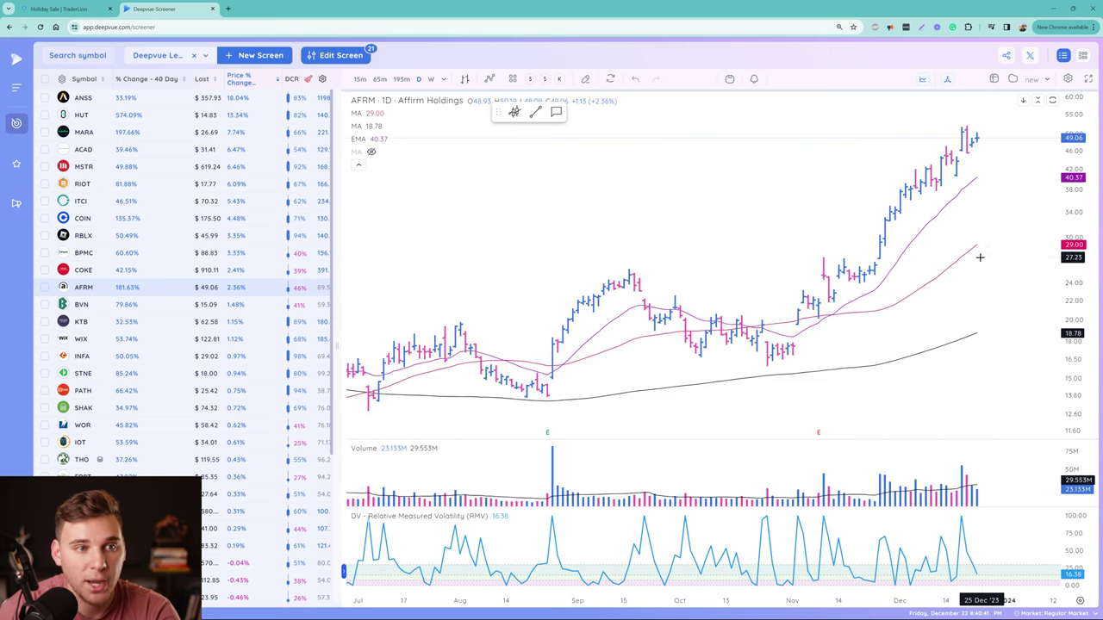
scroll(979, 259, down, 2)
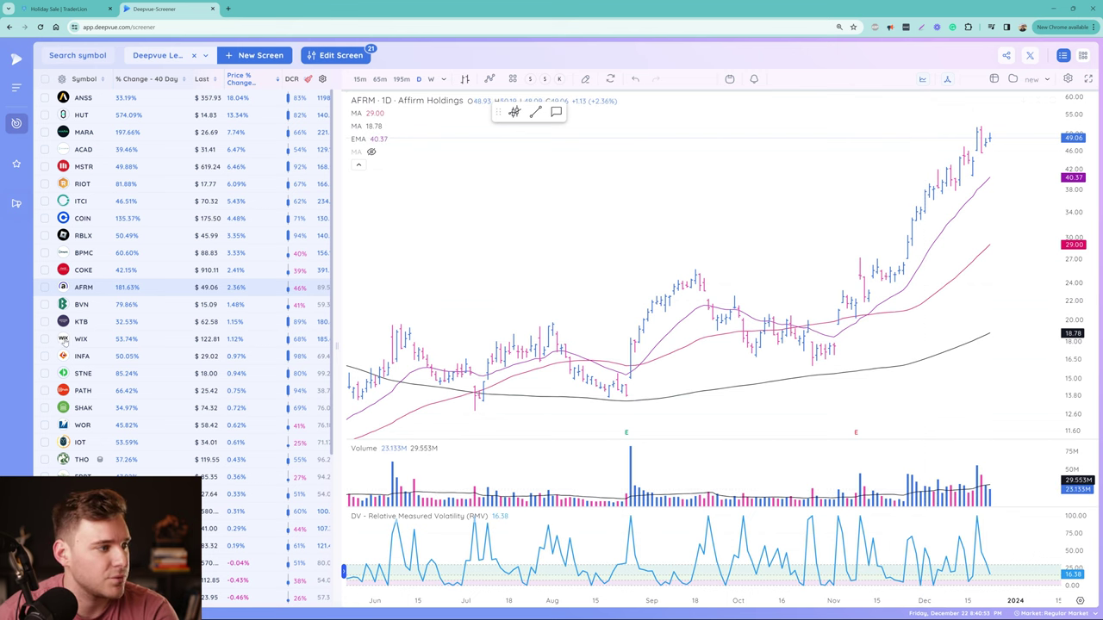
Step: Load the STNE daily chart, and the SentinelOne (S) daily chart to examine its December earnings gap
click(130, 374)
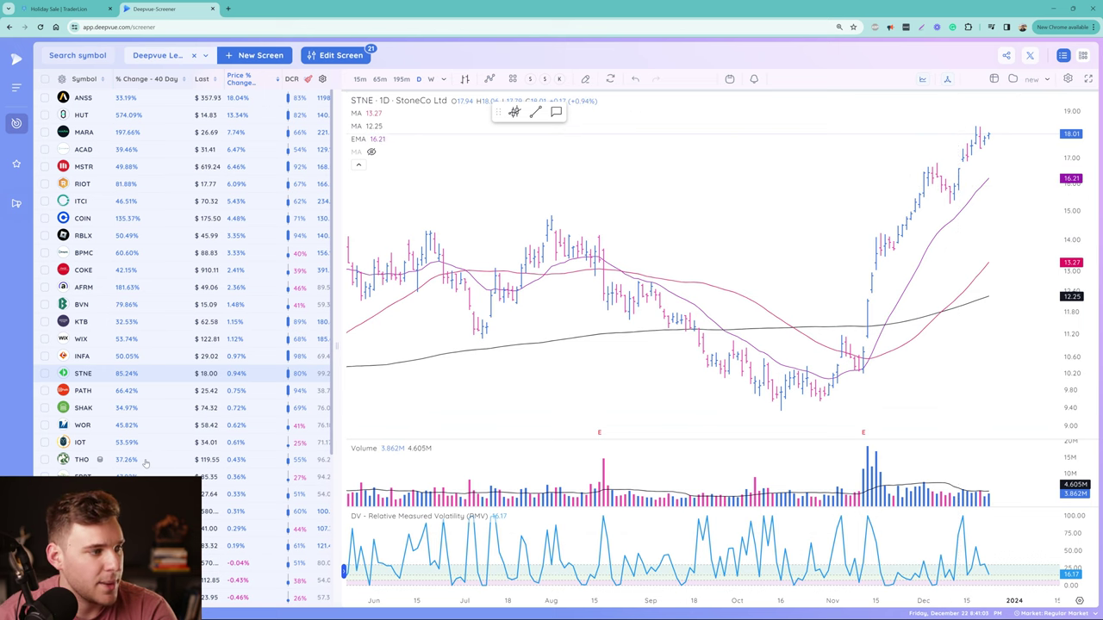
click(242, 494)
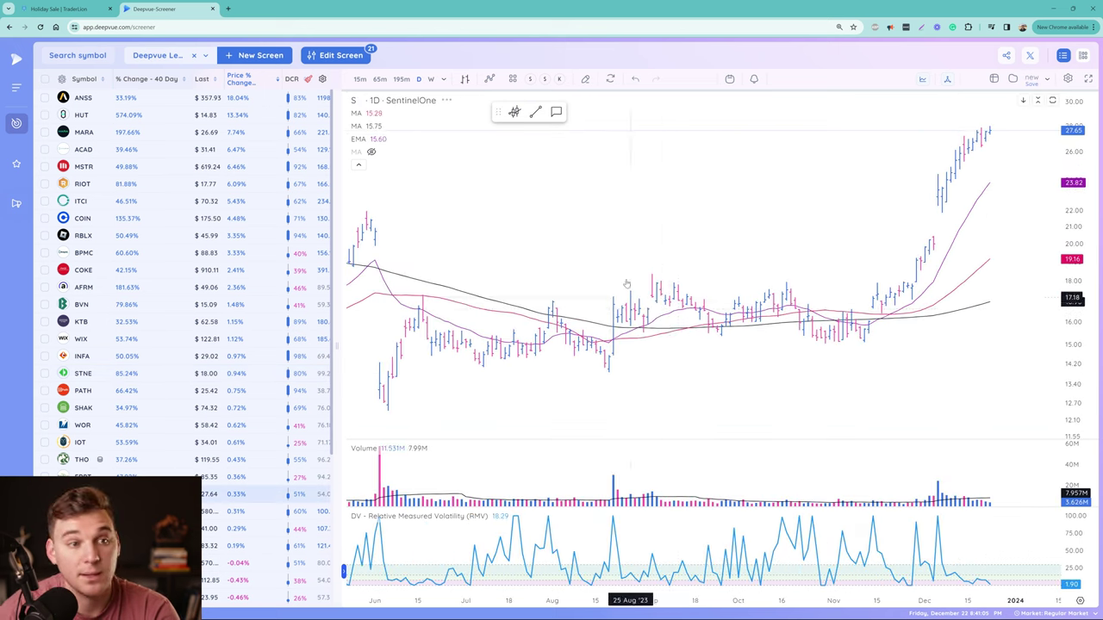
scroll(903, 307, up, 2)
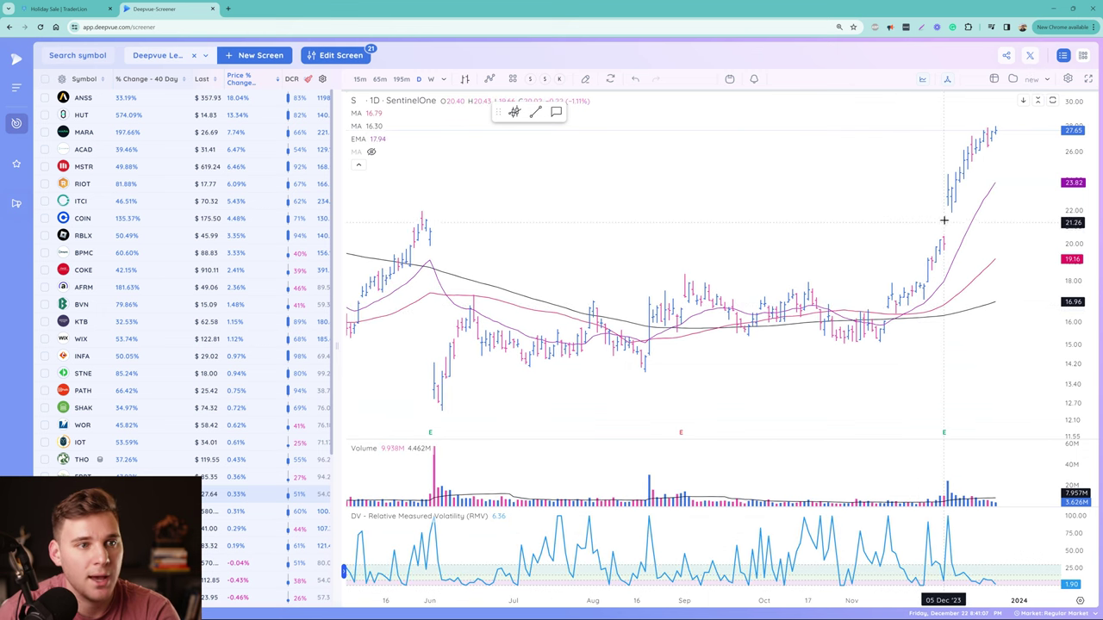
scroll(948, 197, up, 1)
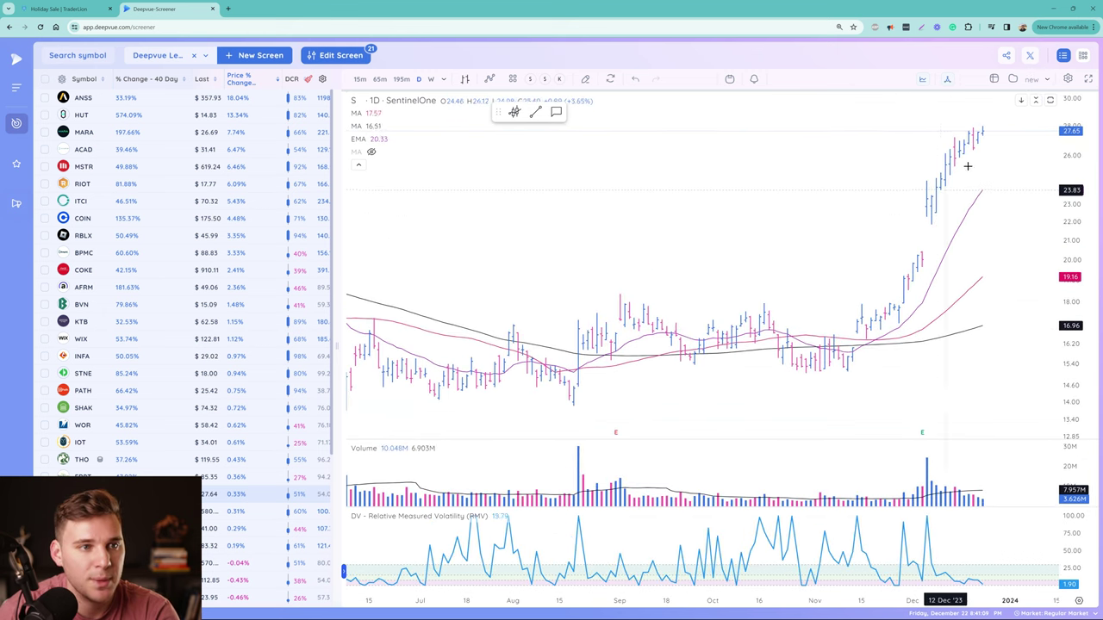
Step: Load the CRWD daily chart and examine its price action since the latest earnings report
text(crwd)
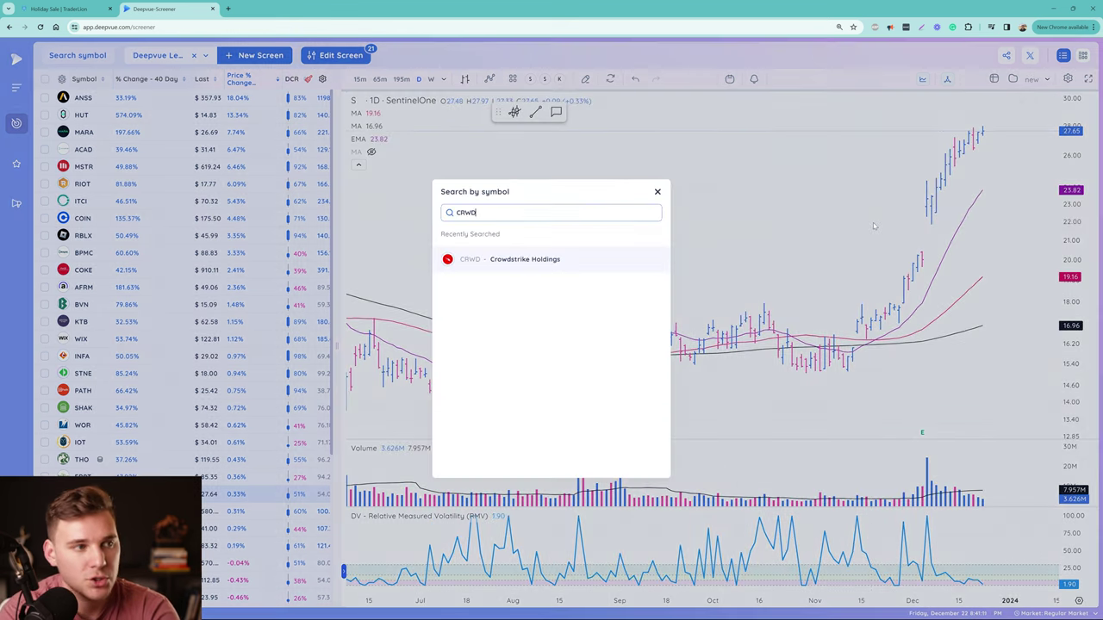
key(Return)
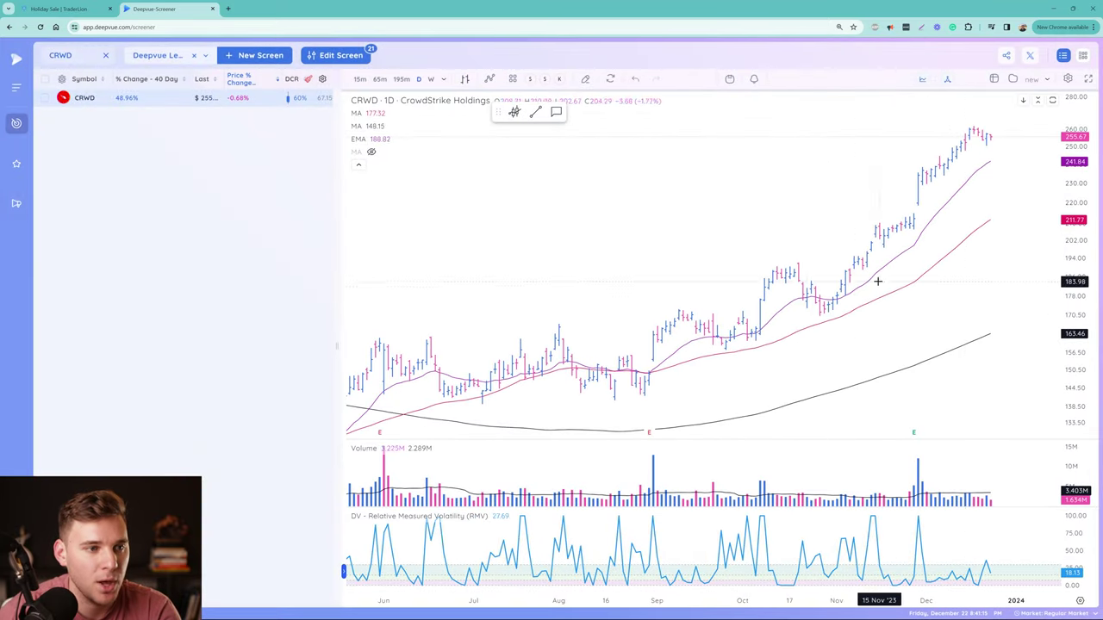
scroll(843, 298, up, 1)
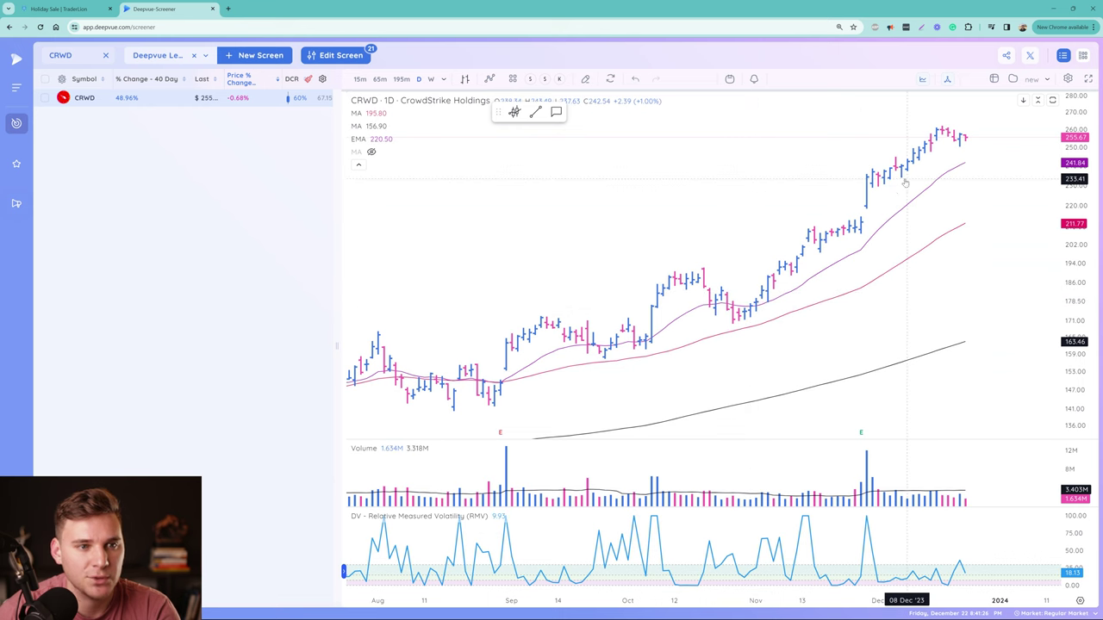
Step: Load the ZS daily chart, and the DDOG daily chart, to compare their recent price action
text(ZS)
key(Return)
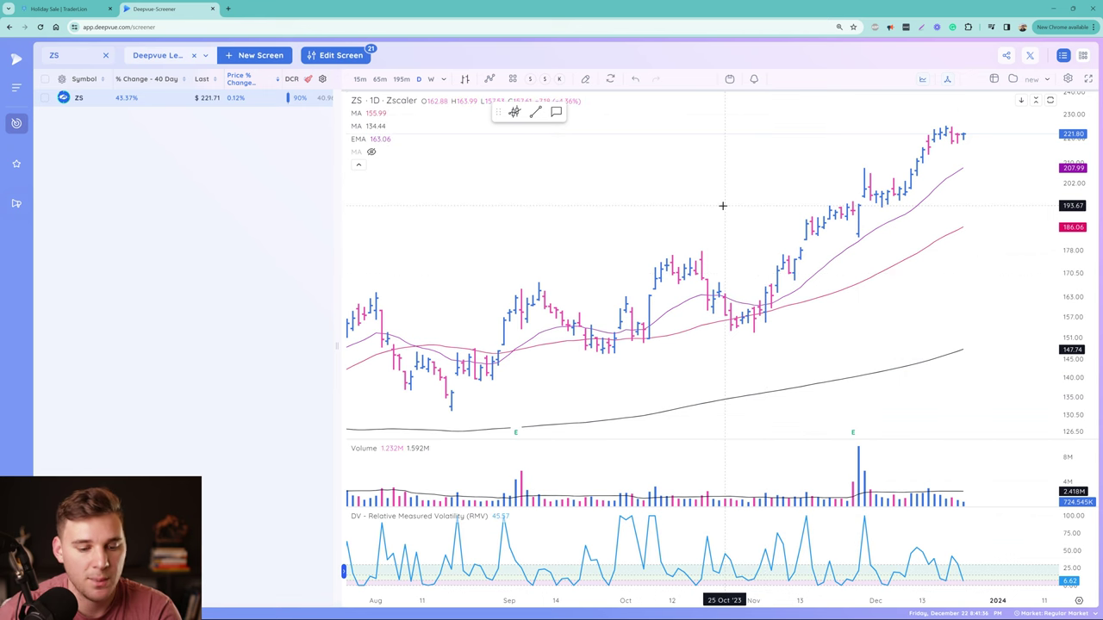
text(DDOG)
key(Return)
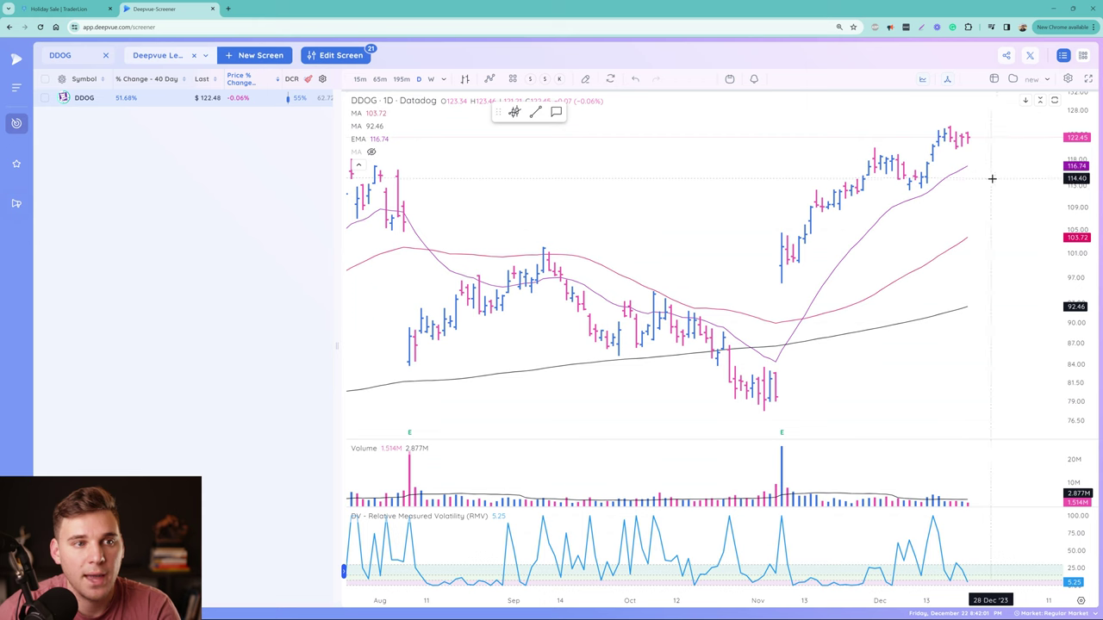
Step: Revisit the QQQ daily chart, and load the META daily chart to examine its recent and longer-term price action
text(QQQ)
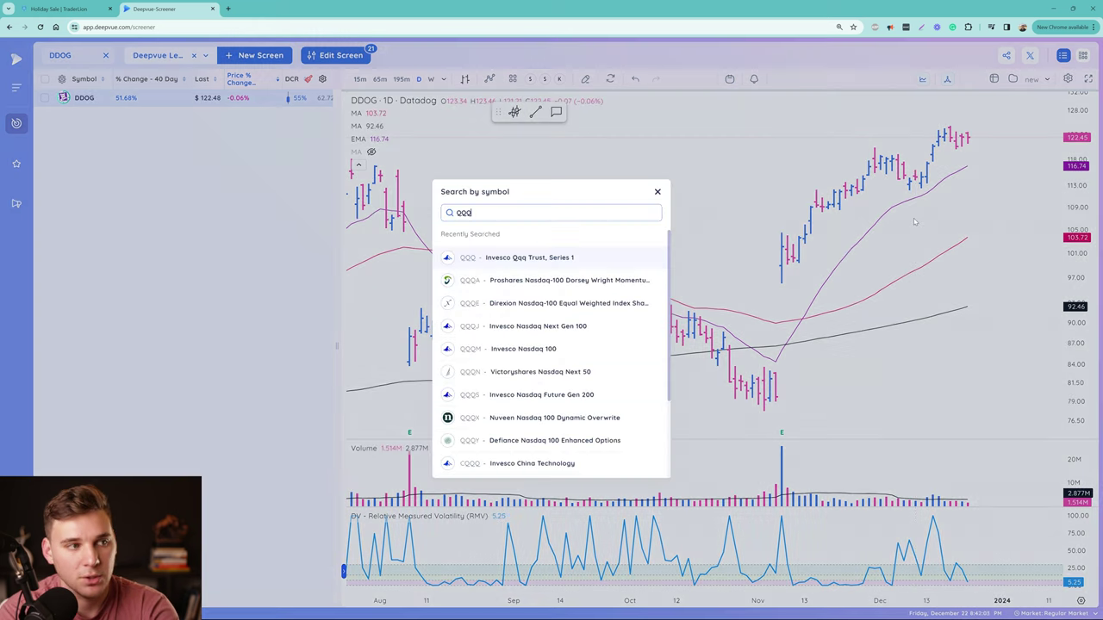
key(Return)
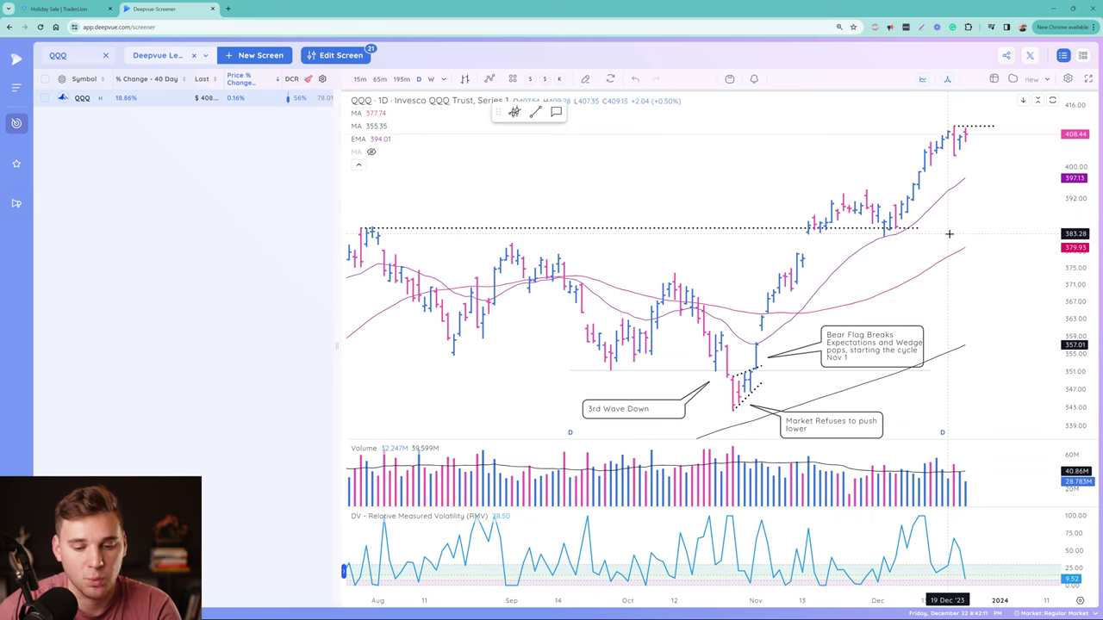
text(META)
key(Return)
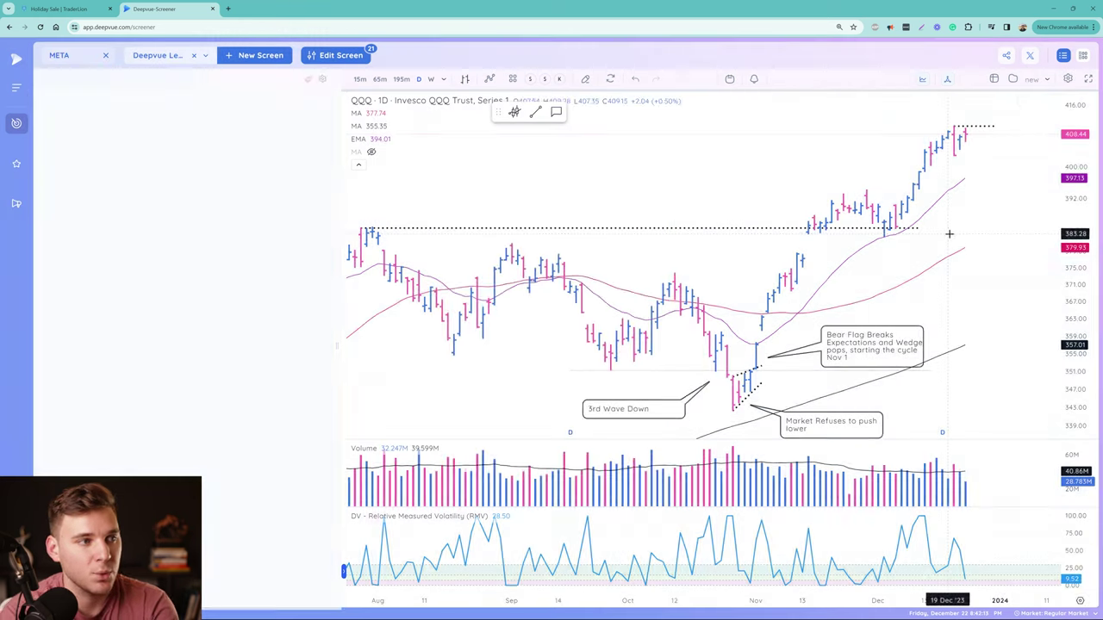
scroll(965, 194, down, 2)
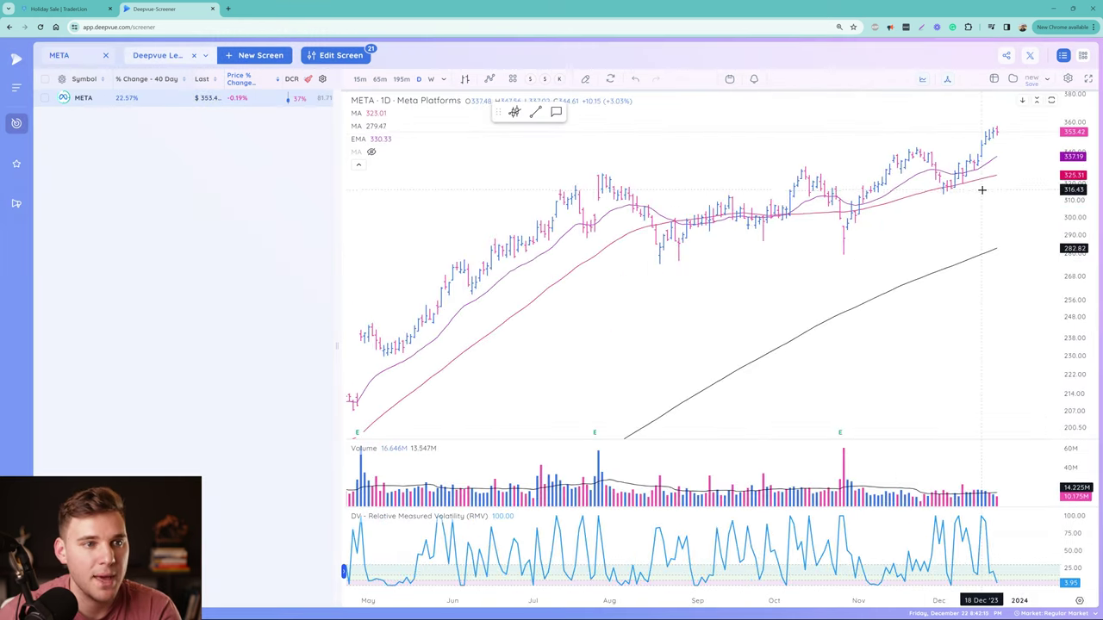
scroll(991, 172, up, 1)
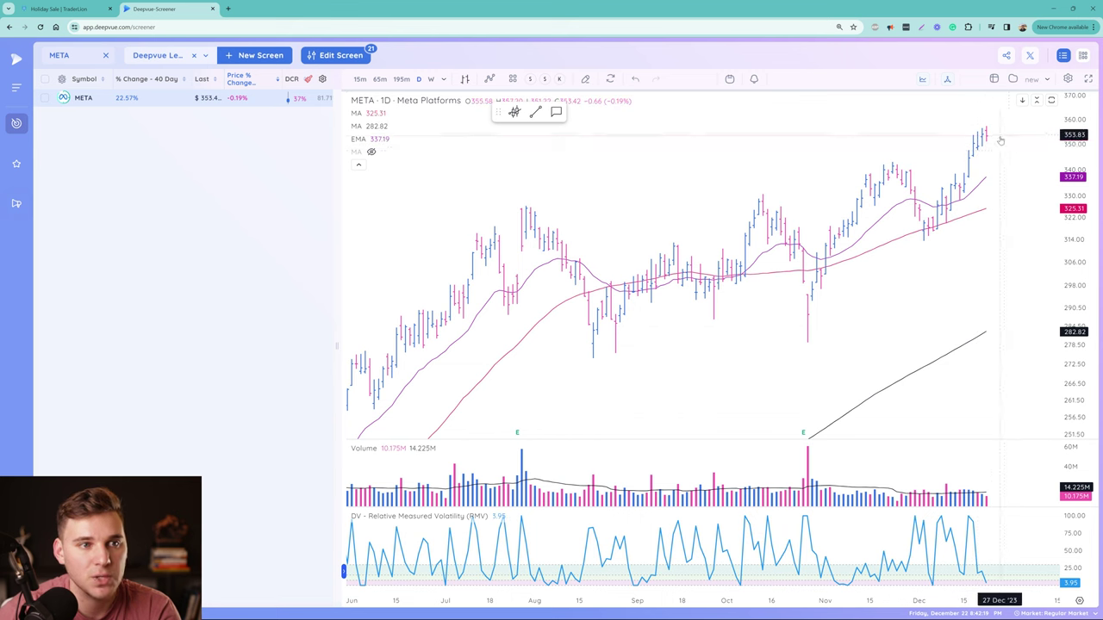
Step: Load the GOOGL daily chart to examine its recent price action
text(G)
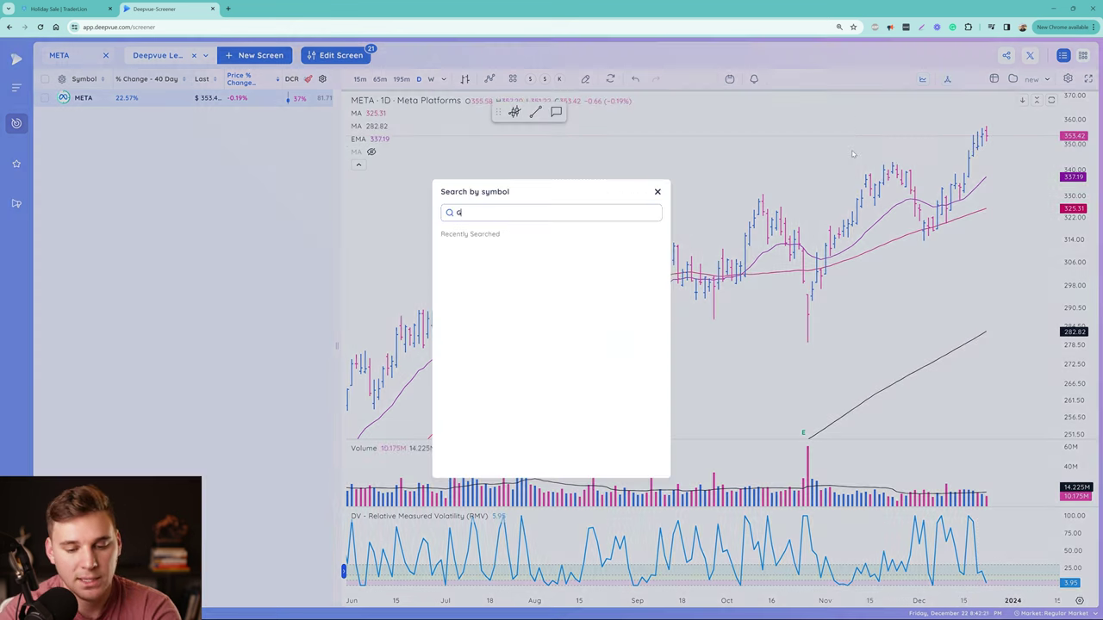
text(OOGL)
key(Return)
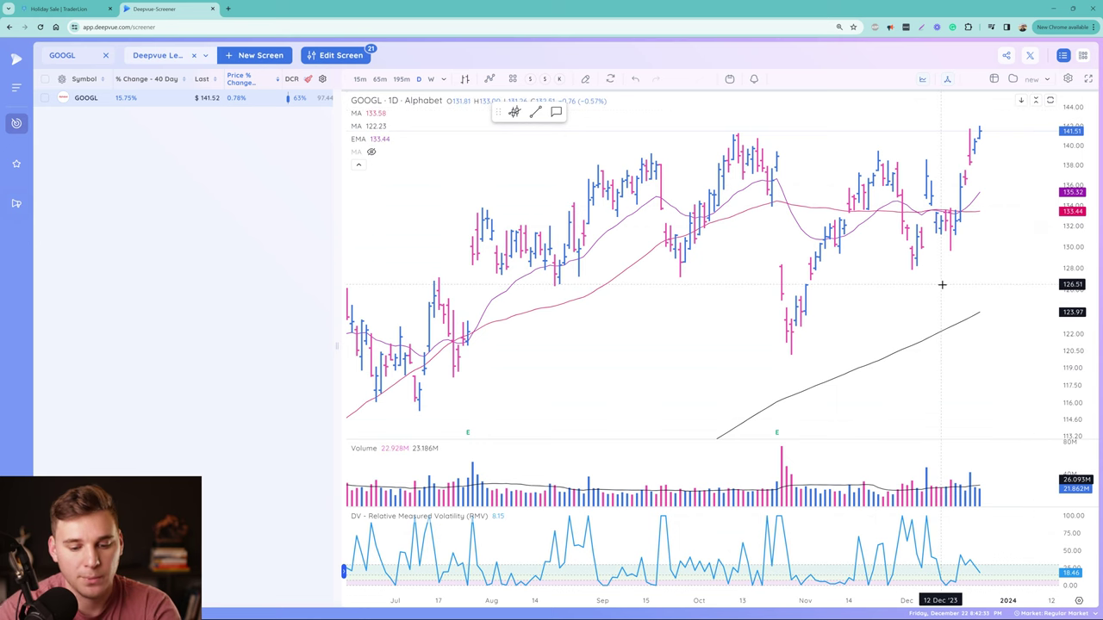
Step: Load the NFLX daily chart and examine its price action since the October earnings gap
text(nflx)
key(Return)
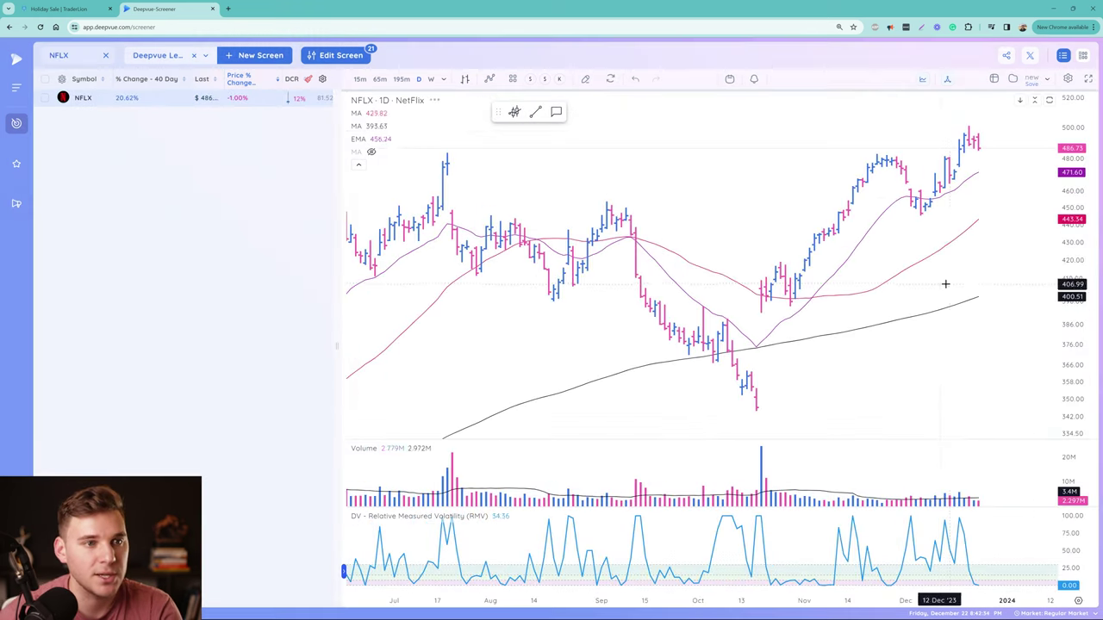
scroll(924, 216, down, 2)
scroll(929, 221, up, 2)
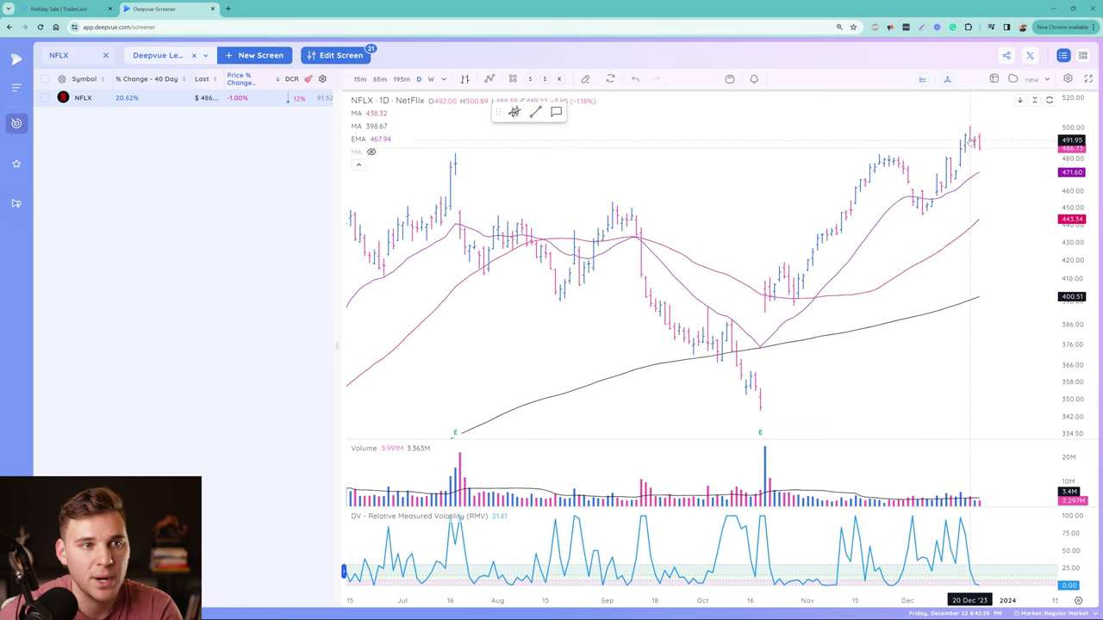